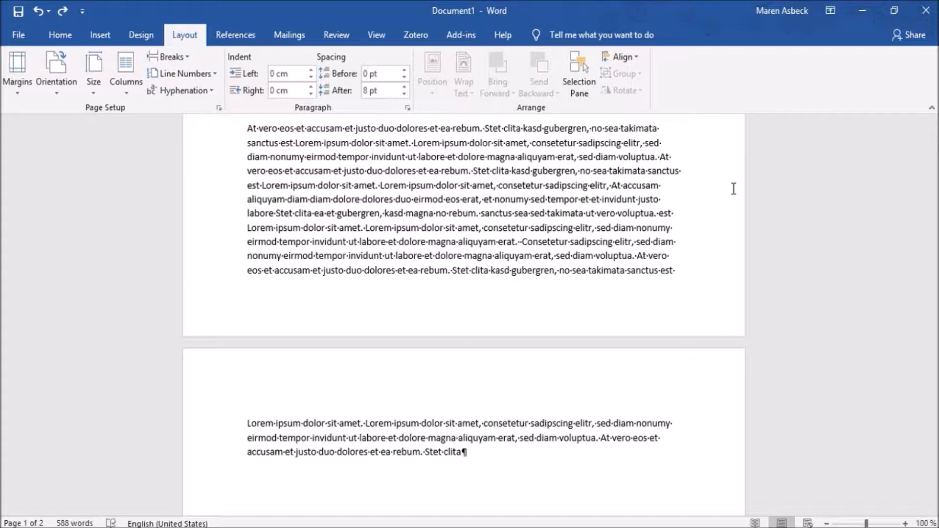
- Insert a page break before the paragraph beginning "At vero eos et accusam"
{"action": "left_click", "coordinate": [250, 127]}
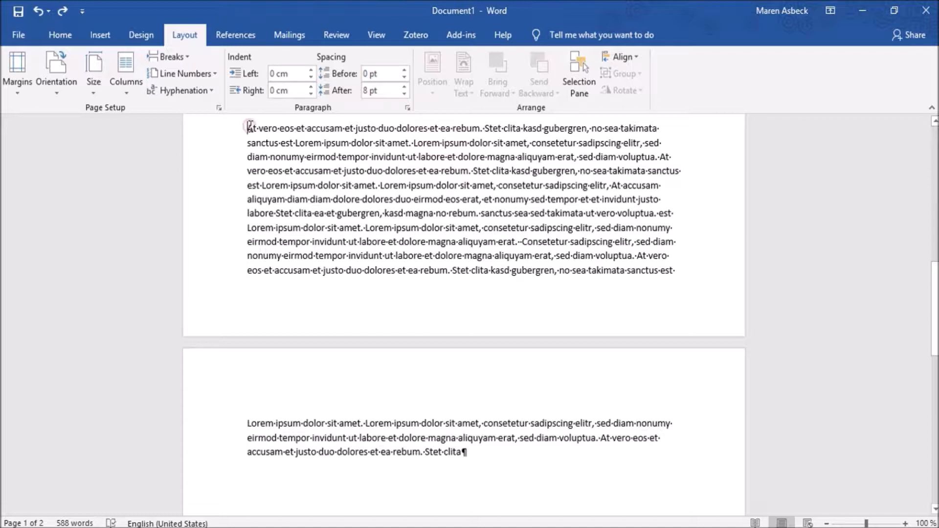
{"action": "left_click", "coordinate": [183, 57]}
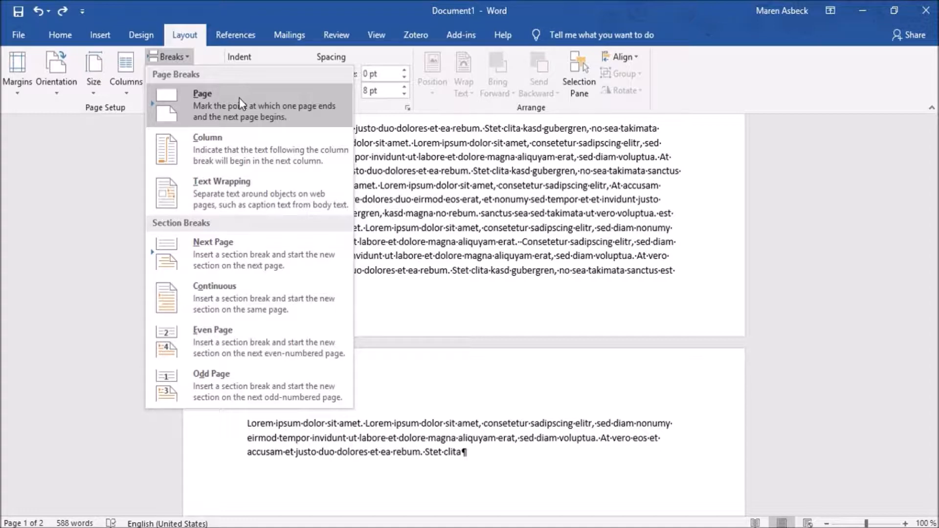
{"action": "left_click", "coordinate": [239, 98]}
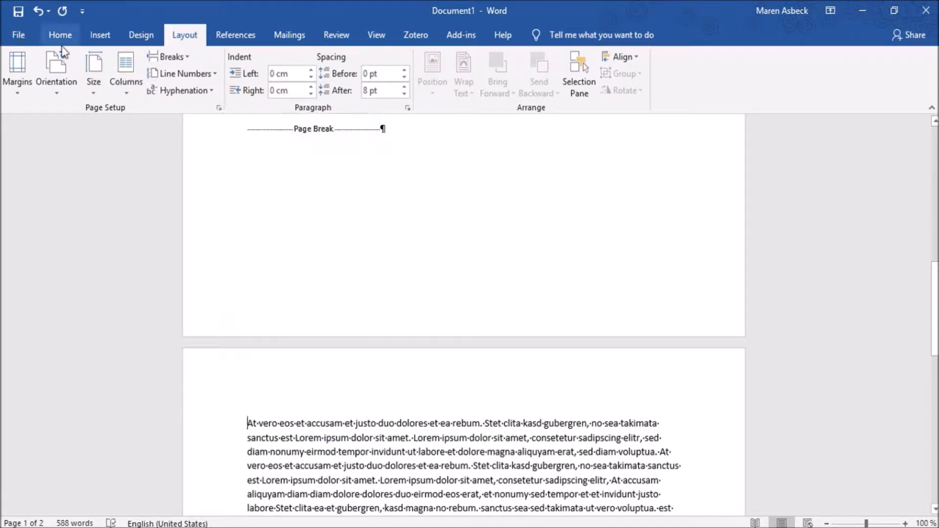
- Turn the formatting marks off and back on, and undo the page break
{"action": "left_click", "coordinate": [51, 39]}
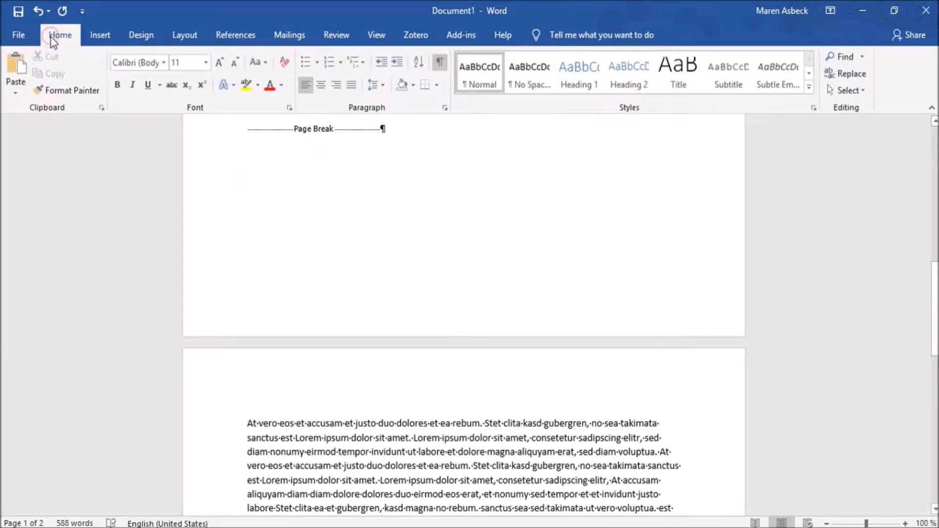
{"action": "left_click", "coordinate": [439, 63]}
{"action": "left_click", "coordinate": [439, 63]}
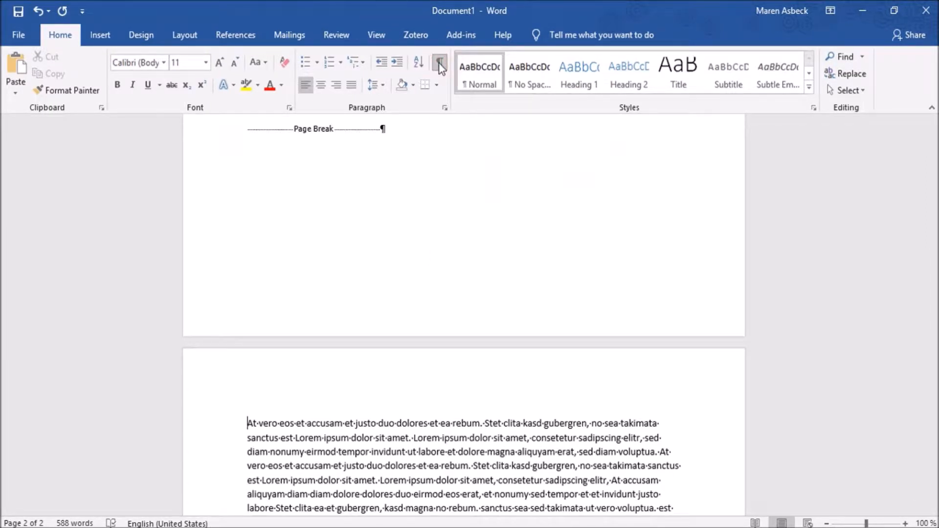
{"action": "left_click", "coordinate": [183, 34]}
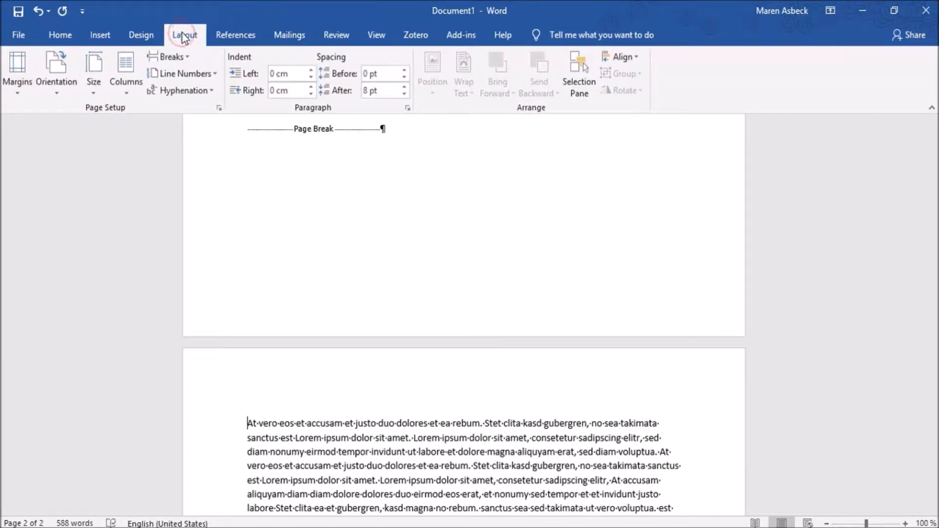
{"action": "left_click", "coordinate": [36, 13]}
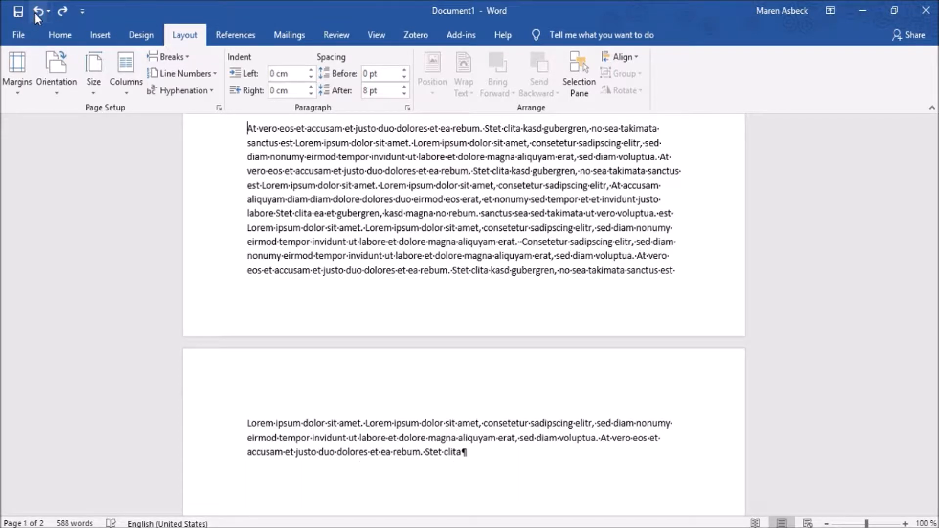
- Try a Next Page section break before the "At vero eos et accusam" paragraph and undo it
{"action": "left_click", "coordinate": [171, 55]}
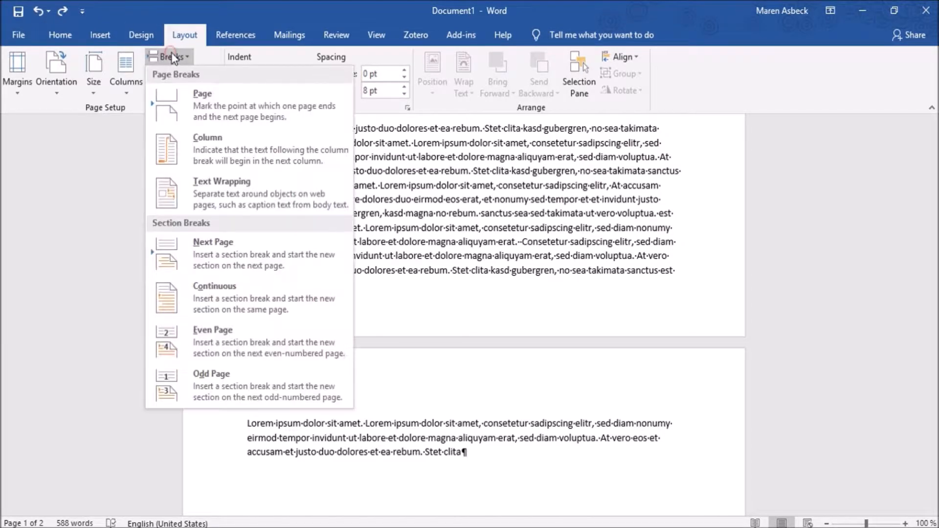
{"action": "left_click", "coordinate": [239, 250]}
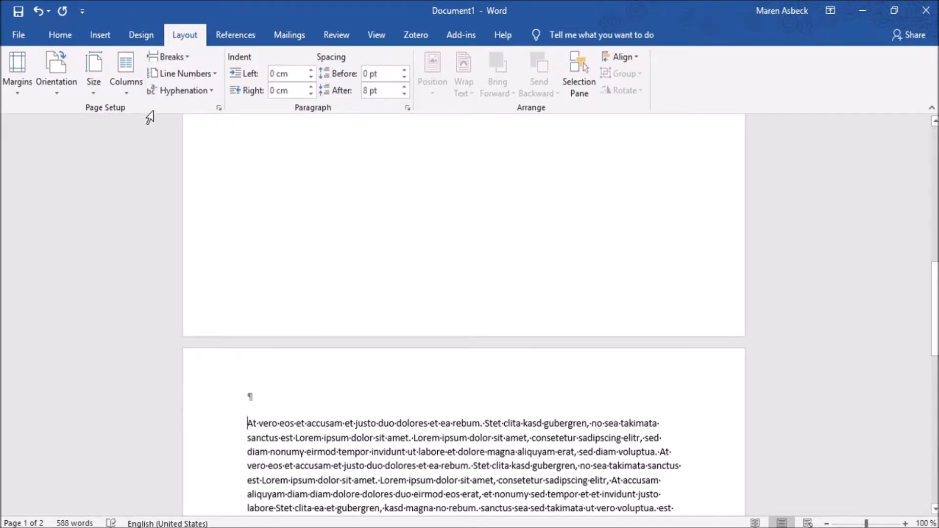
{"action": "left_click", "coordinate": [35, 13]}
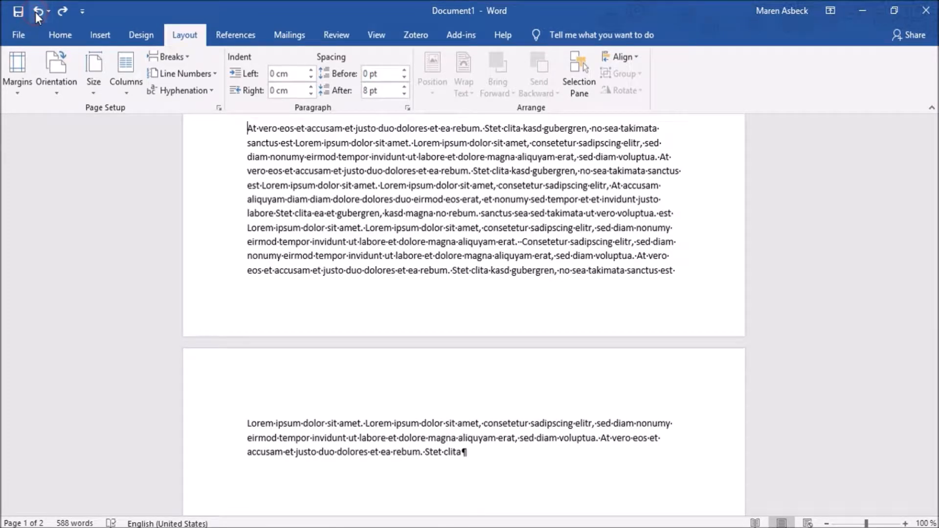
- Insert a Continuous section break before the "At vero eos et accusam" paragraph
{"action": "left_click", "coordinate": [175, 58]}
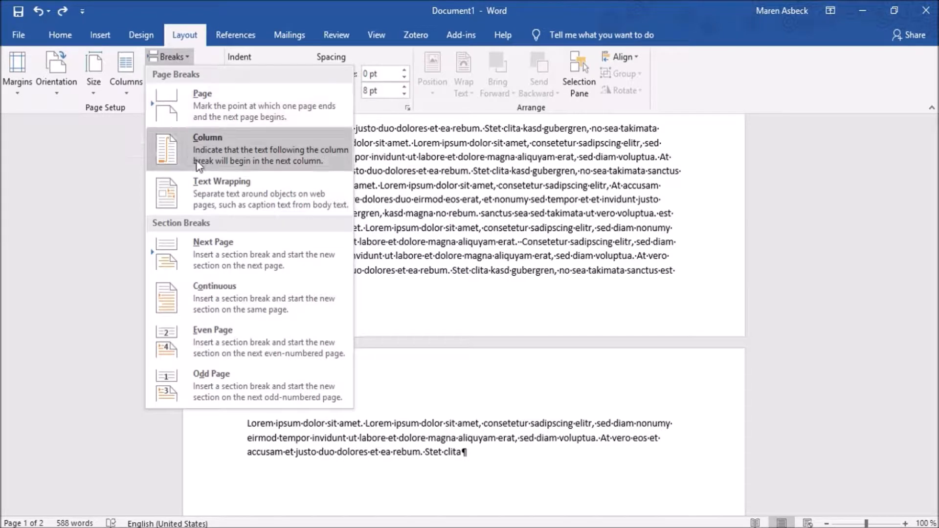
{"action": "left_click", "coordinate": [204, 297]}
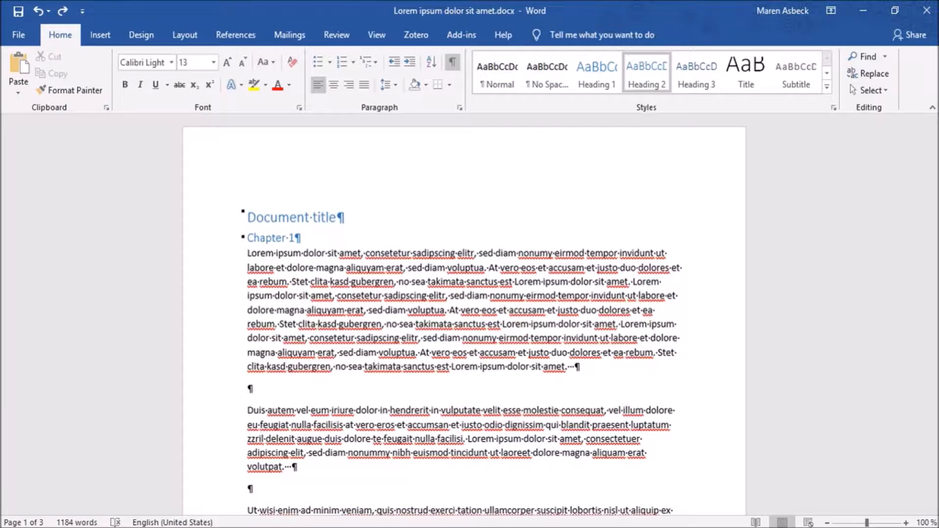
- In Lorem ipsum dolor sit amet.docx, insert a Next Page section break before the Chapter 2 heading
{"action": "left_click_drag", "start_coordinate": [248, 238], "coordinate": [300, 238]}
{"action": "left_click", "coordinate": [311, 234]}
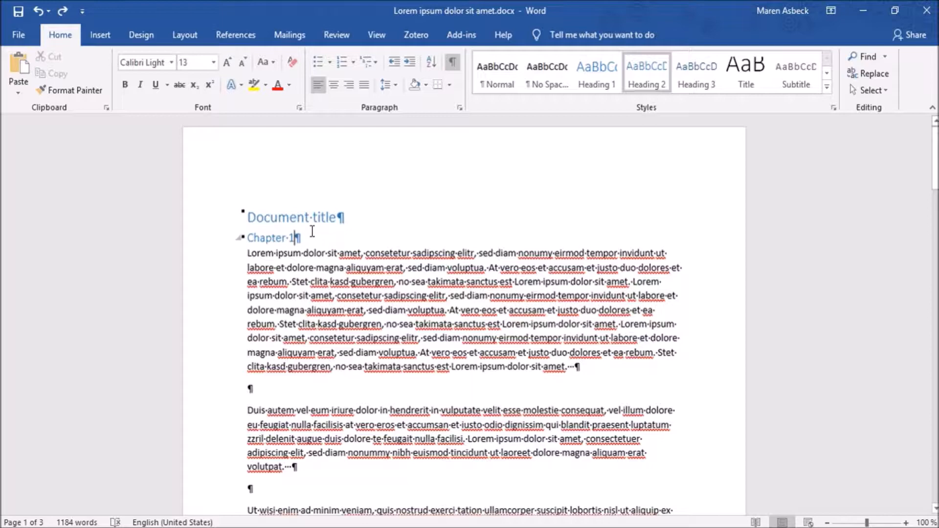
{"action": "scroll", "coordinate": [314, 230], "scroll_direction": "down", "scroll_amount": 10}
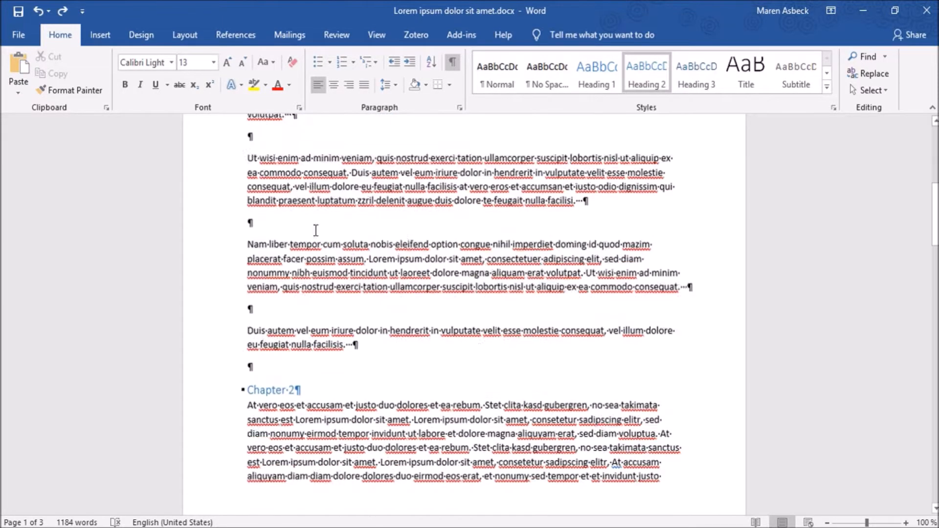
{"action": "left_click", "coordinate": [247, 251]}
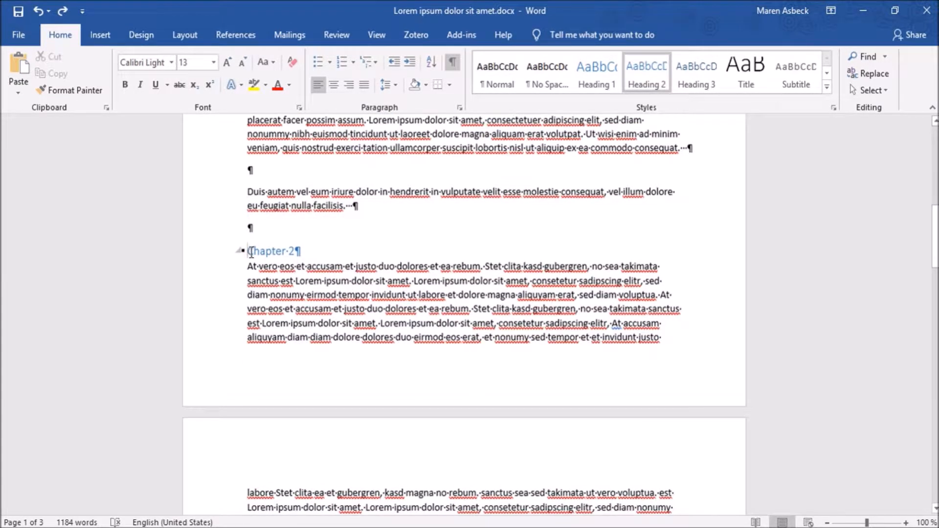
{"action": "left_click", "coordinate": [185, 34]}
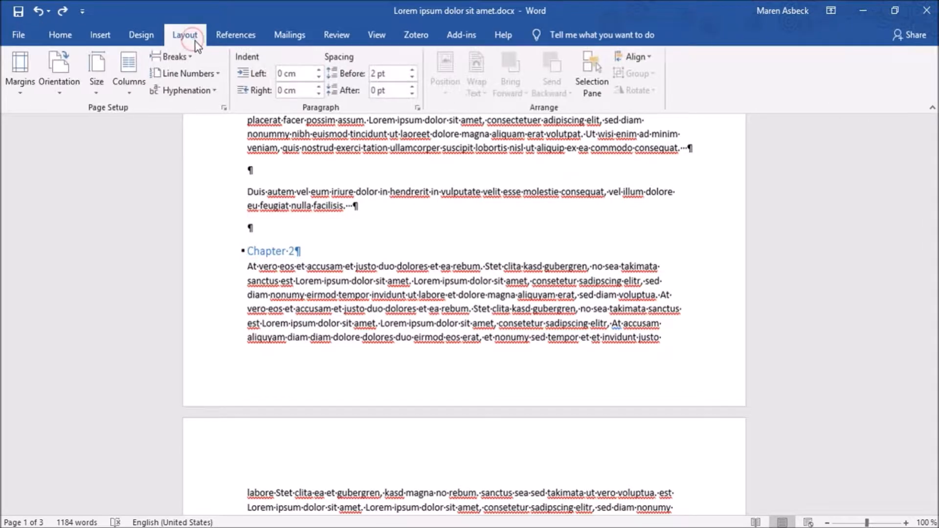
{"action": "left_click", "coordinate": [186, 60]}
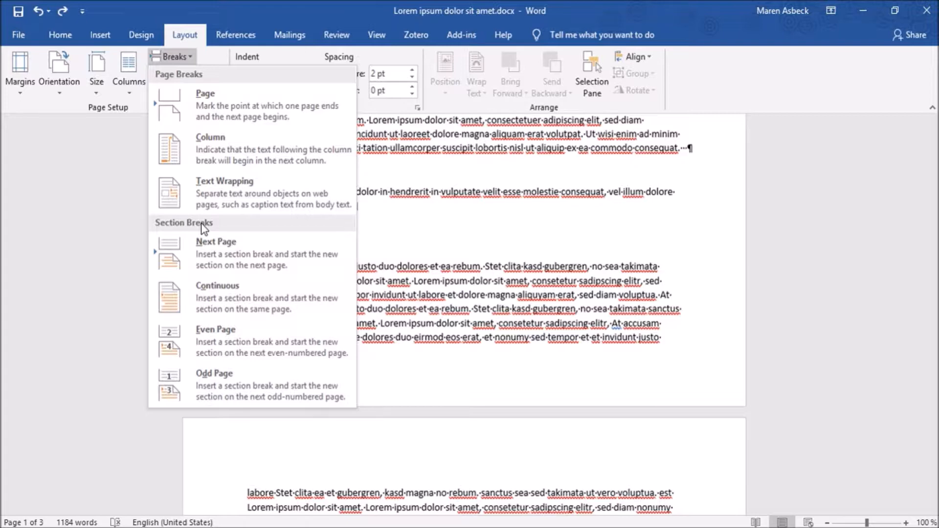
{"action": "left_click", "coordinate": [205, 249]}
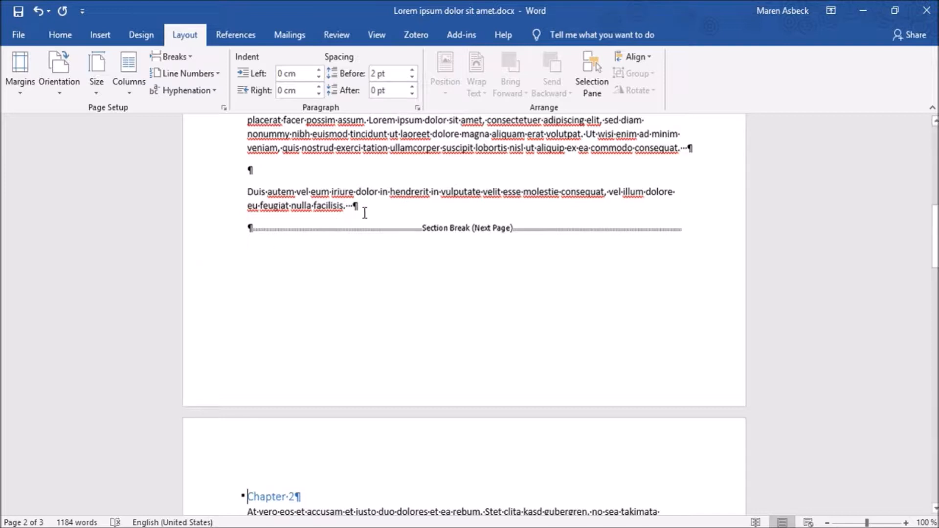
- Copy the last two text paragraphs of Chapter 1, from "Nam liber tempor" on, and paste them twice at the chapter's end
{"action": "left_click_drag", "start_coordinate": [365, 211], "coordinate": [231, 176]}
{"action": "key", "text": "ctrl+c"}
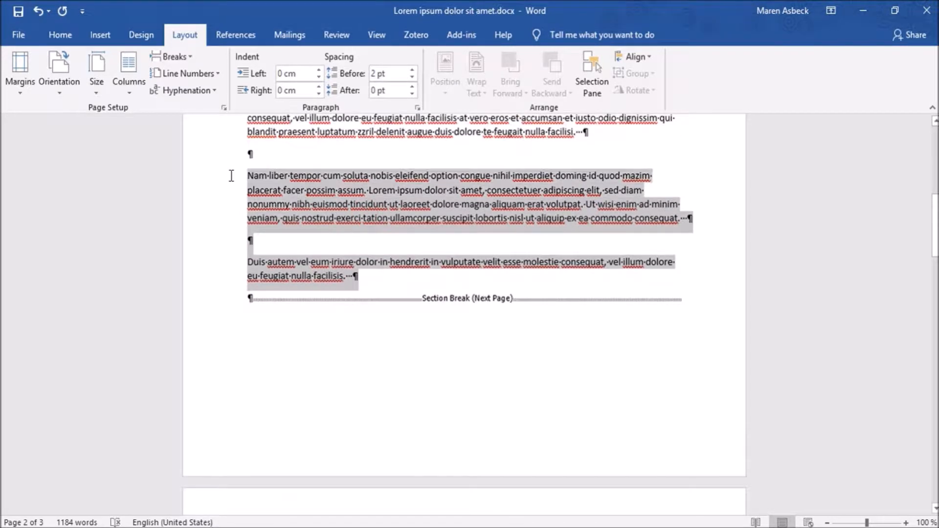
{"action": "left_click", "coordinate": [373, 276]}
{"action": "key", "text": "ctrl+v"}
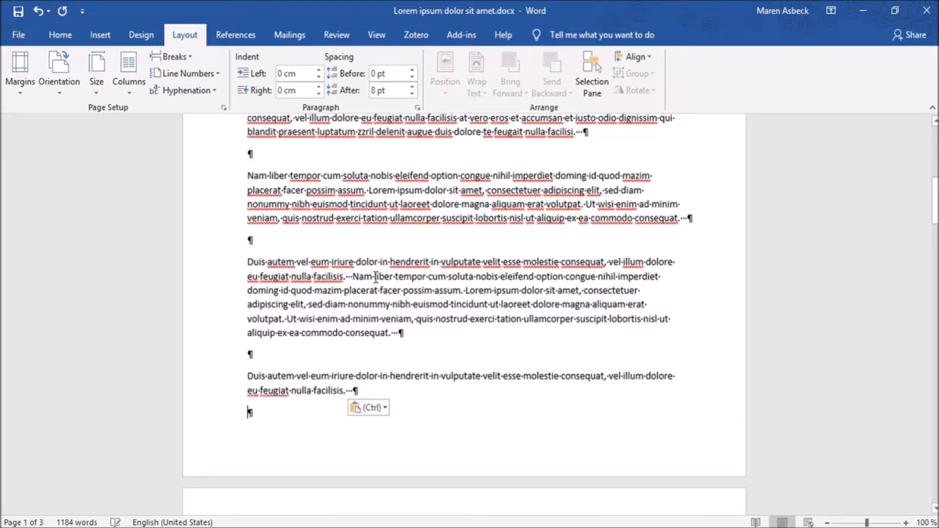
{"action": "key", "text": "ctrl+v"}
- Insert a Continuous section break before the Chapter 3 heading
{"action": "scroll", "coordinate": [376, 278], "scroll_direction": "down", "scroll_amount": 3}
{"action": "scroll", "coordinate": [376, 278], "scroll_direction": "down", "scroll_amount": 10}
{"action": "scroll", "coordinate": [376, 277], "scroll_direction": "down", "scroll_amount": 5}
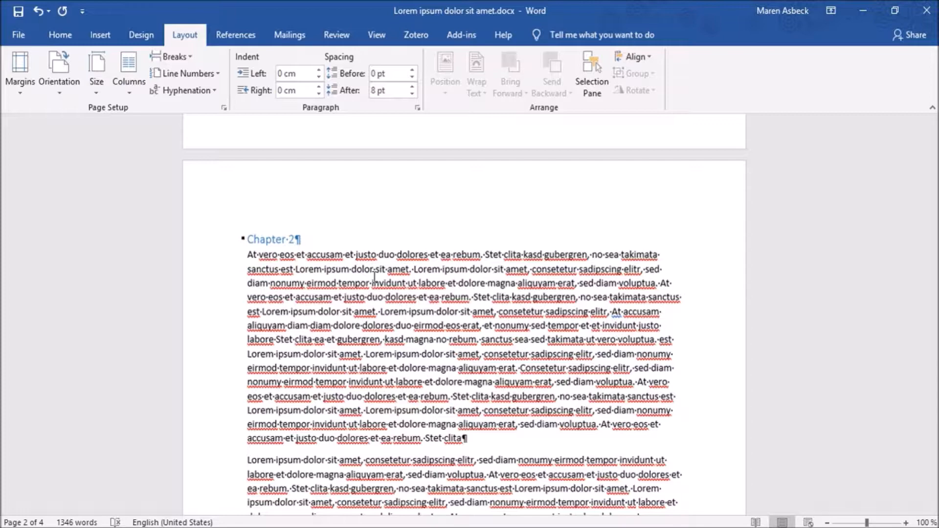
{"action": "scroll", "coordinate": [375, 277], "scroll_direction": "down", "scroll_amount": 15}
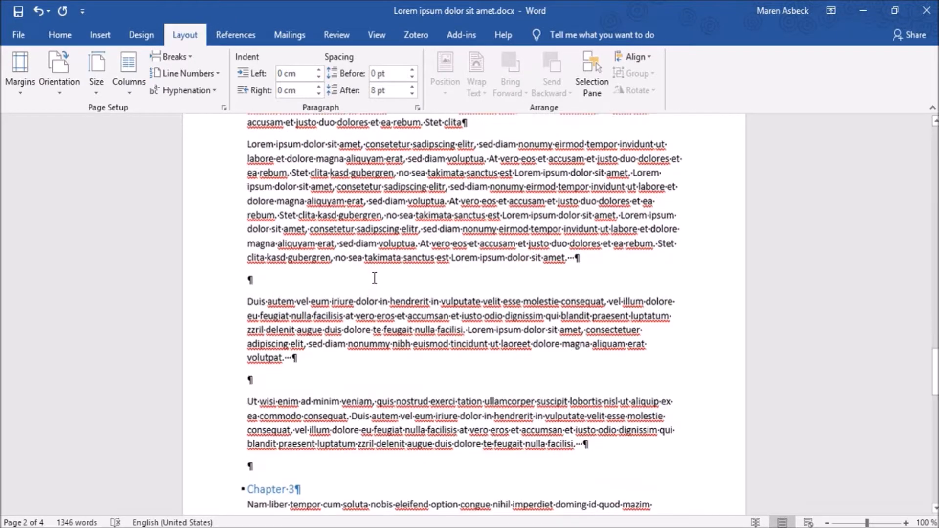
{"action": "left_click", "coordinate": [246, 314]}
{"action": "left_click", "coordinate": [170, 59]}
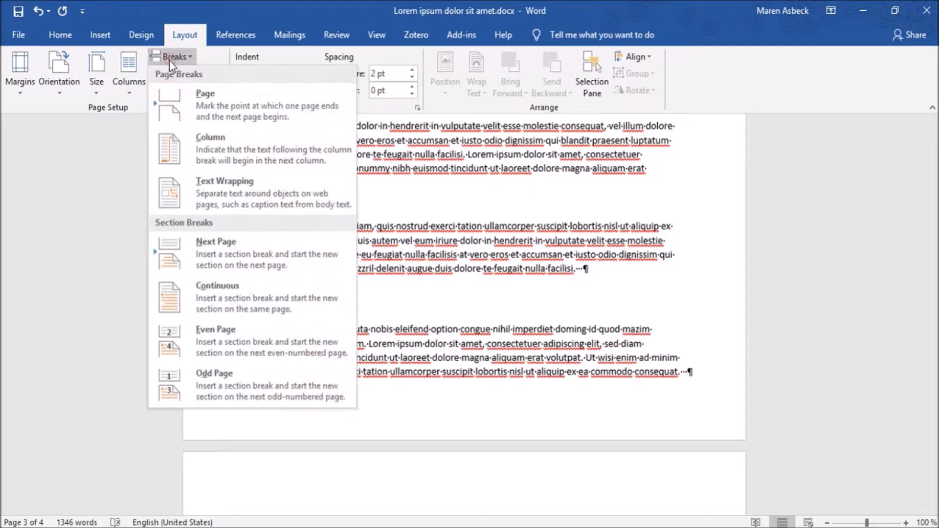
{"action": "left_click", "coordinate": [313, 316]}
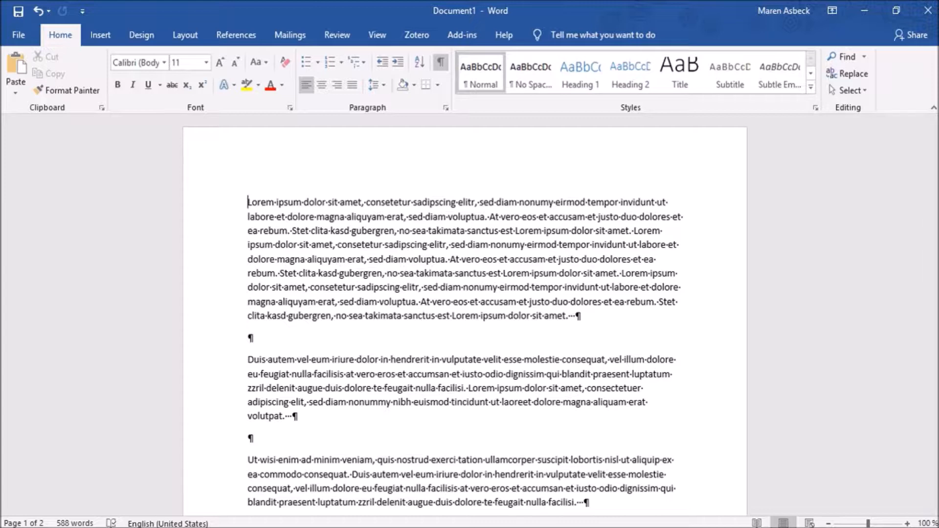
- In Document1, add a built-in Blank header to the first page with the text "info"
{"action": "left_click", "coordinate": [102, 37]}
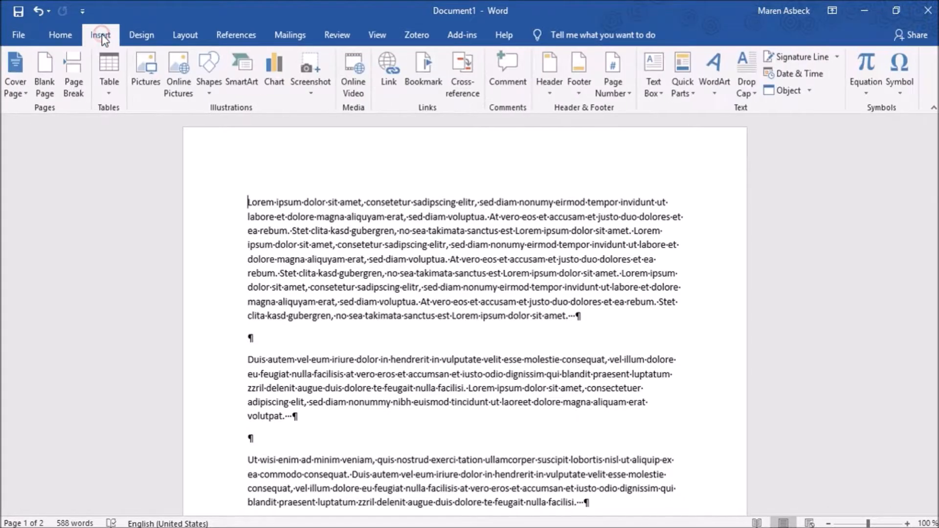
{"action": "left_click", "coordinate": [552, 92]}
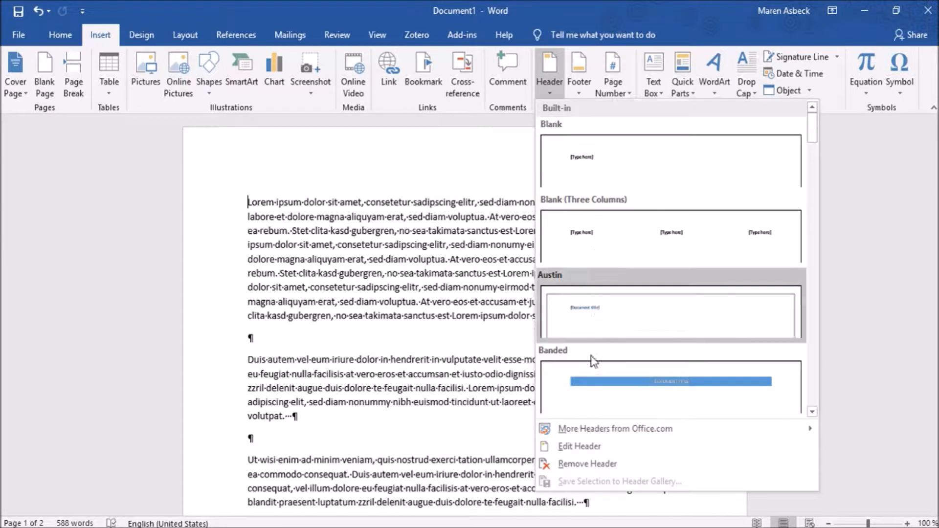
{"action": "left_click", "coordinate": [611, 168]}
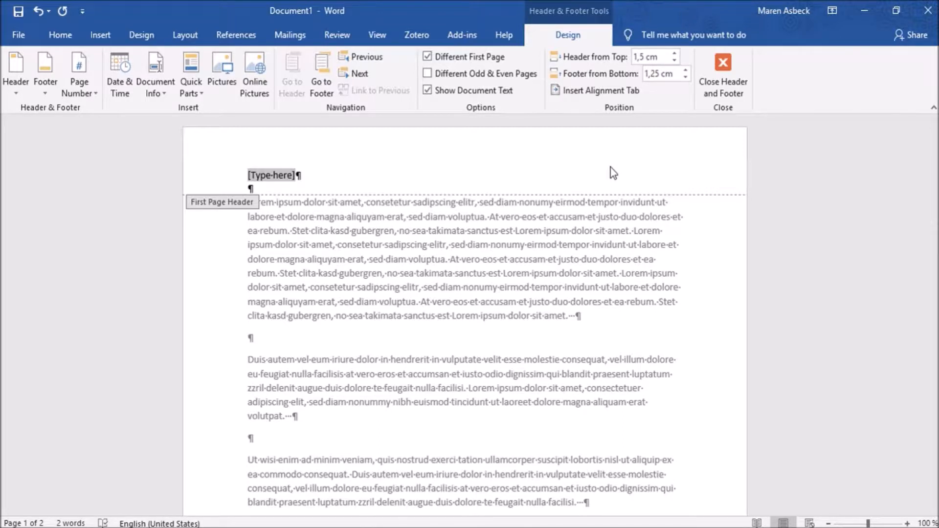
{"action": "type", "text": "info"}
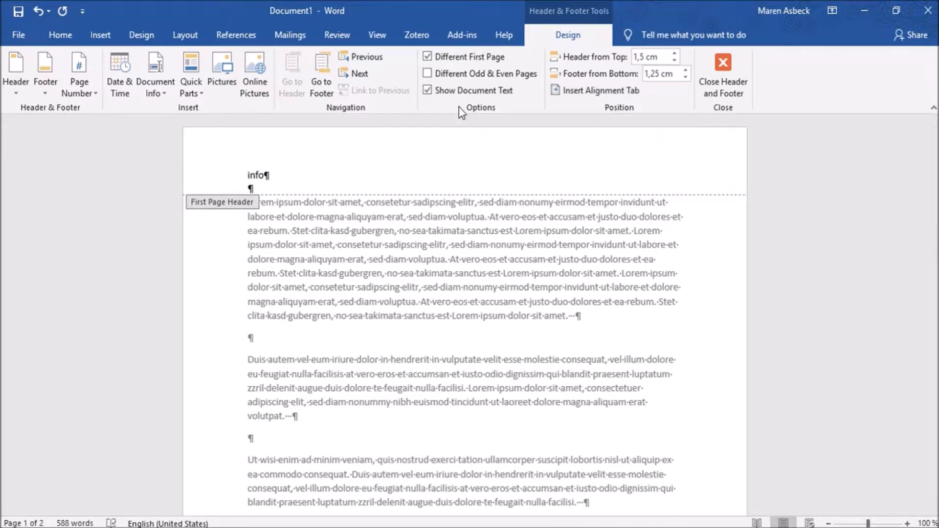
- Turn the Different First Page option off and back on, and look at the document info fields available for the header
{"action": "left_click", "coordinate": [426, 54]}
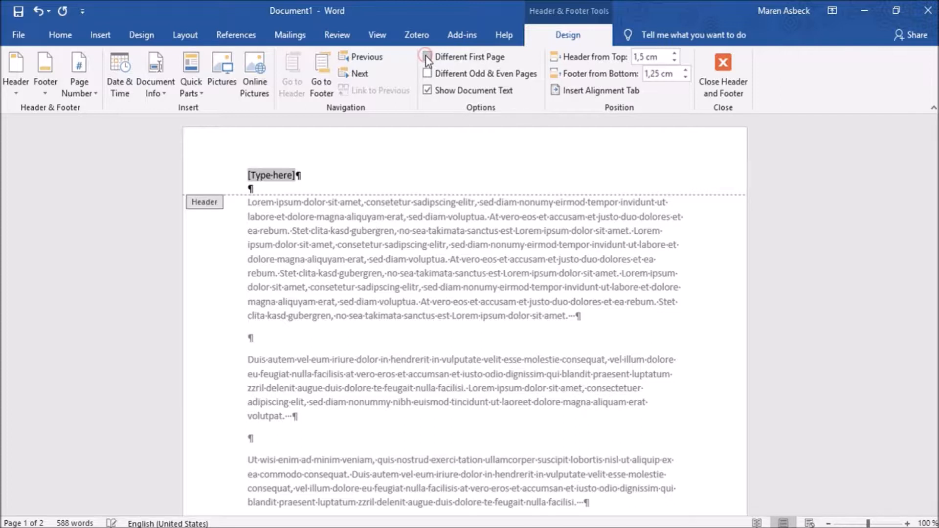
{"action": "left_click", "coordinate": [425, 54]}
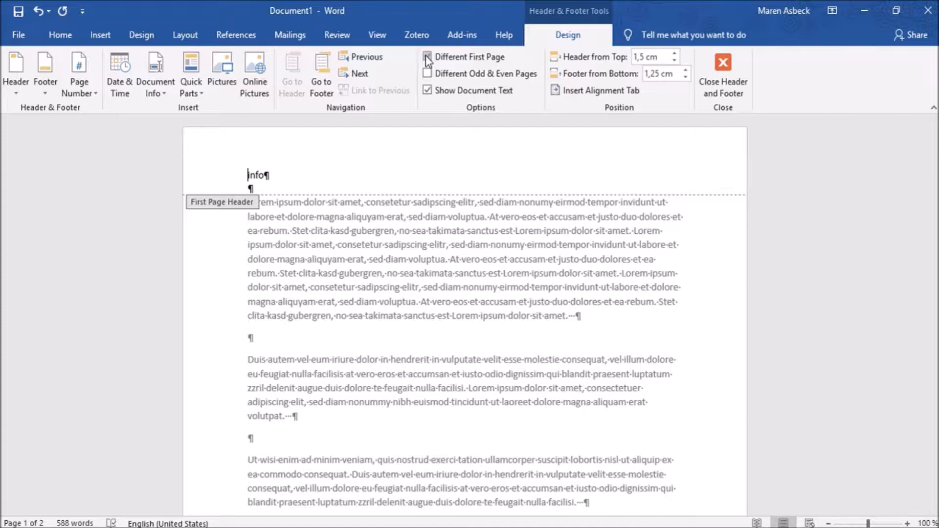
{"action": "left_click", "coordinate": [167, 84]}
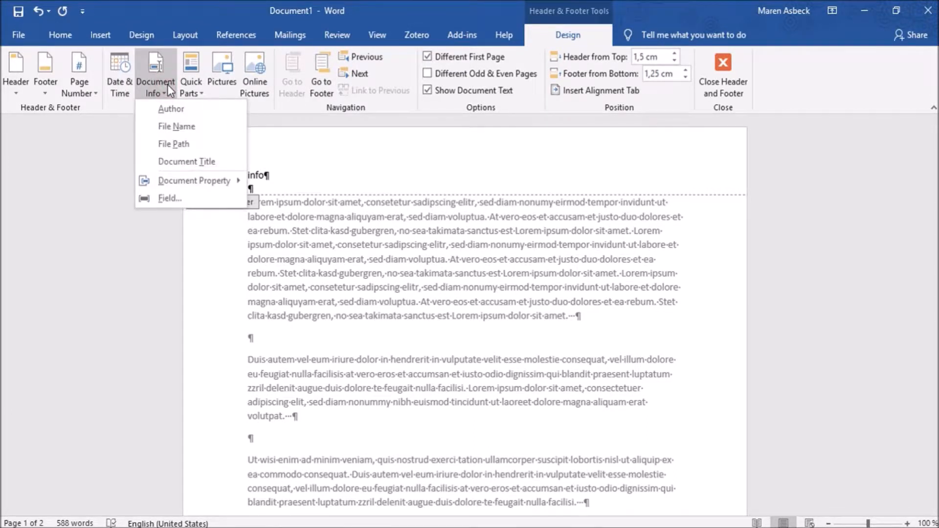
{"action": "left_click", "coordinate": [167, 84]}
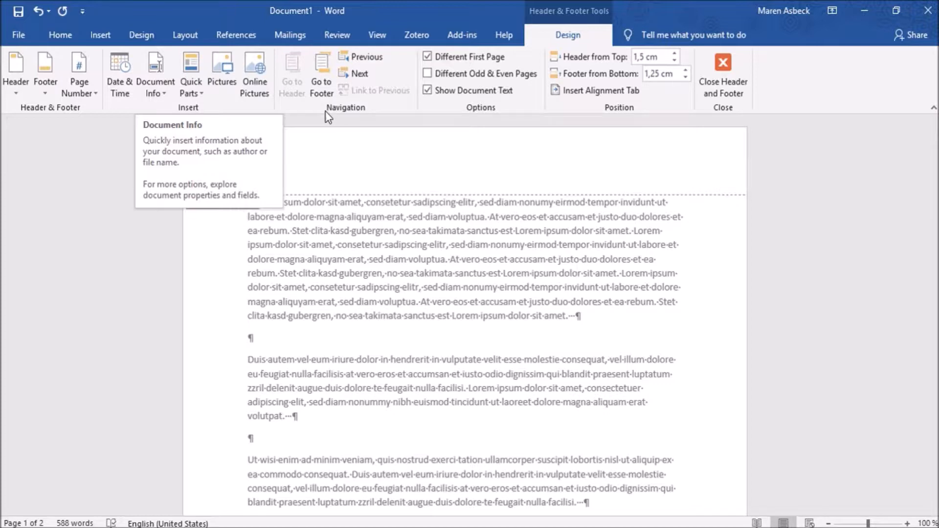
- View the header of the second page, return to the first page header, and close header and footer editing
{"action": "left_click", "coordinate": [354, 72]}
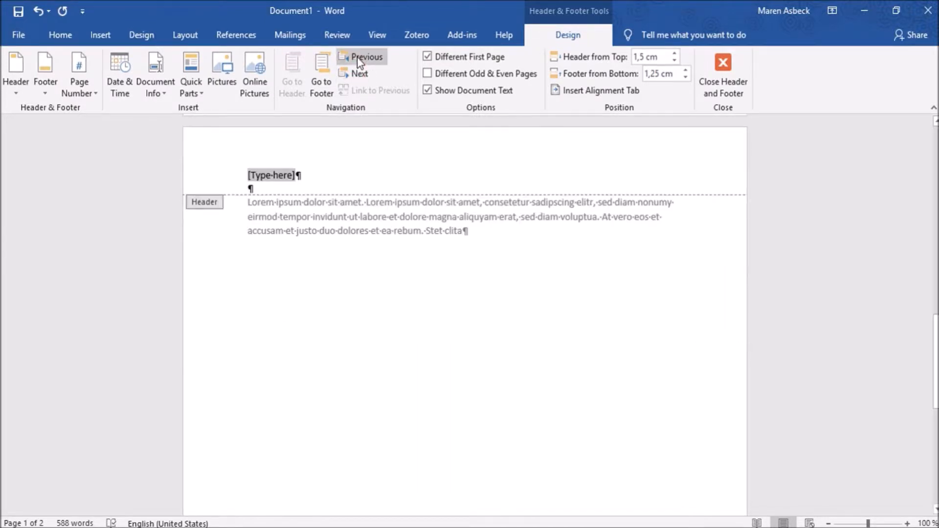
{"action": "left_click", "coordinate": [357, 57]}
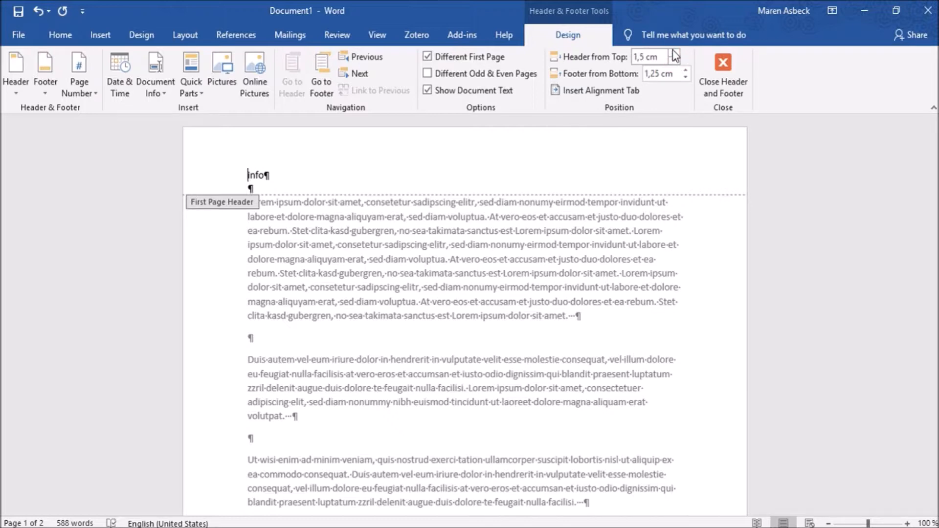
{"action": "left_click", "coordinate": [721, 60]}
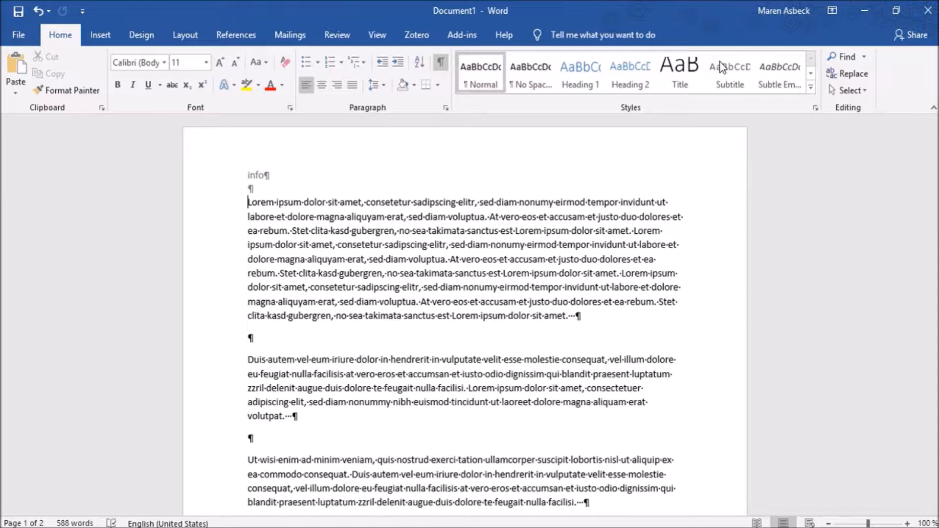
- Open and close the first page header of Document1, and remove the header from the document
{"action": "double_click", "coordinate": [271, 176]}
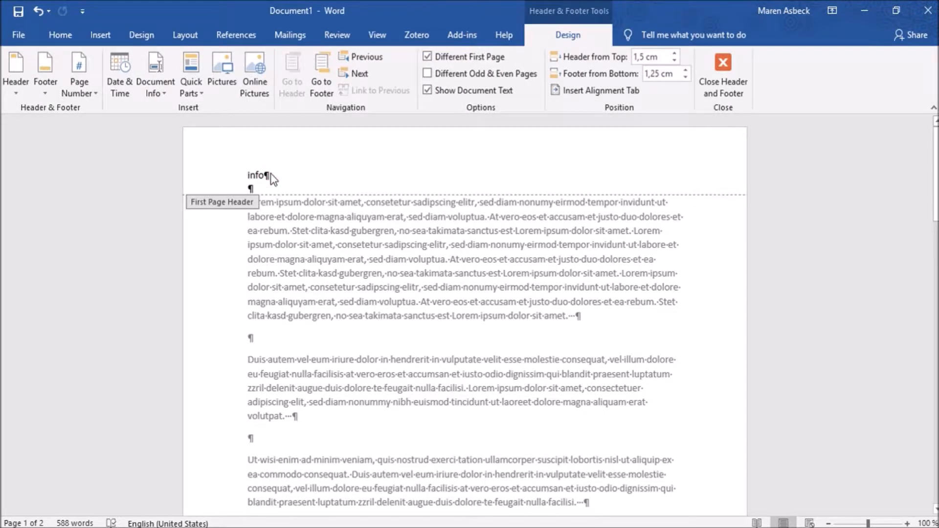
{"action": "left_click", "coordinate": [717, 81]}
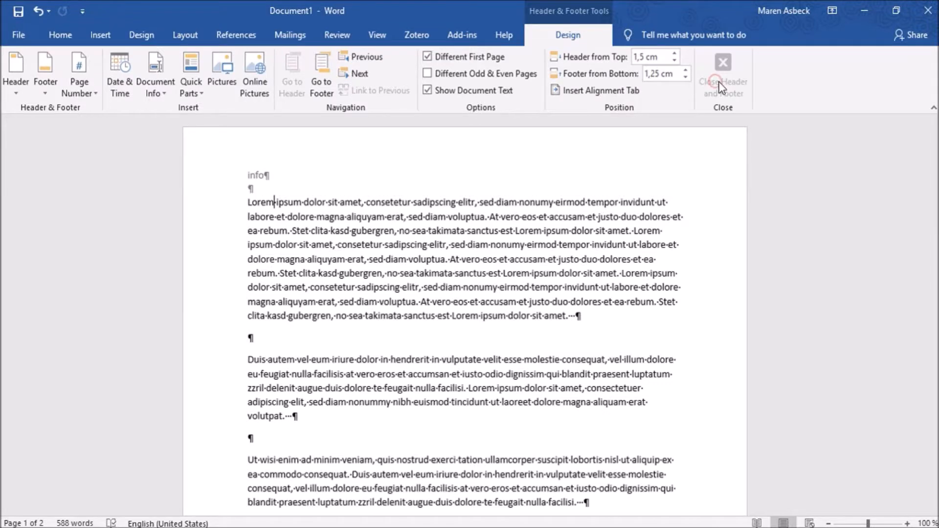
{"action": "left_click", "coordinate": [91, 34]}
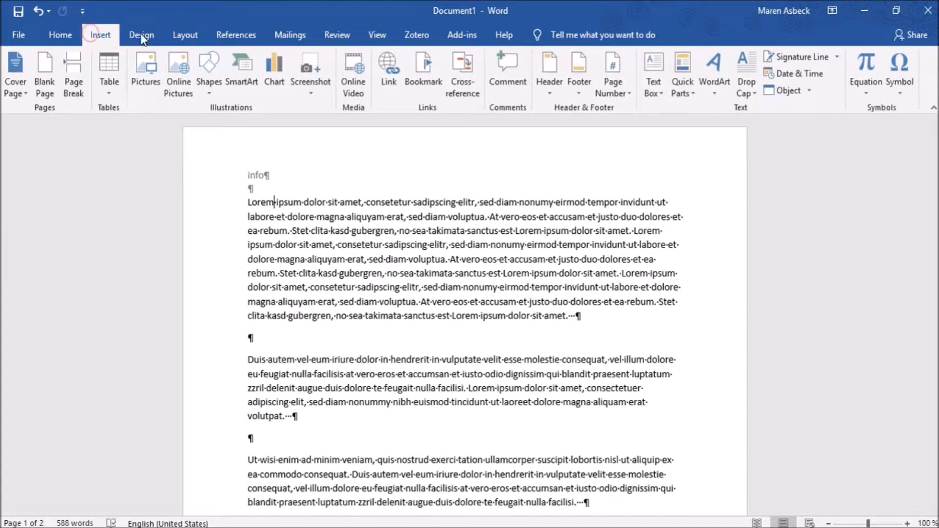
{"action": "left_click", "coordinate": [557, 72]}
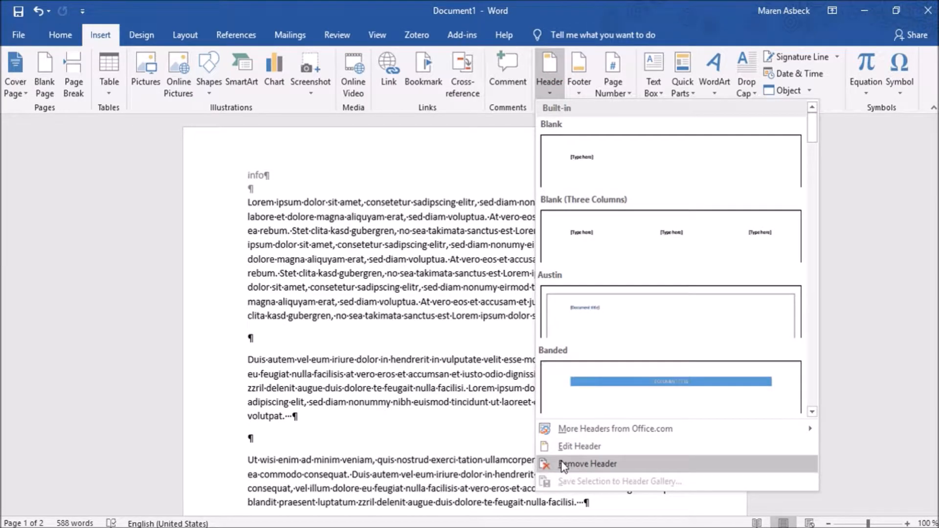
{"action": "left_click", "coordinate": [562, 464]}
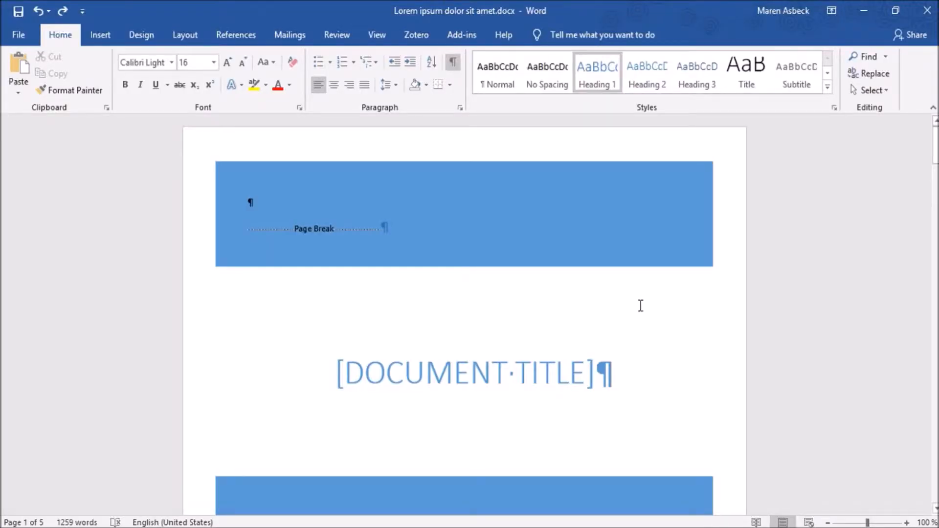
- In Lorem ipsum dolor sit amet.docx, add the built-in Banded header to the Chapter 1 page
{"action": "scroll", "coordinate": [640, 305], "scroll_direction": "down", "scroll_amount": 7}
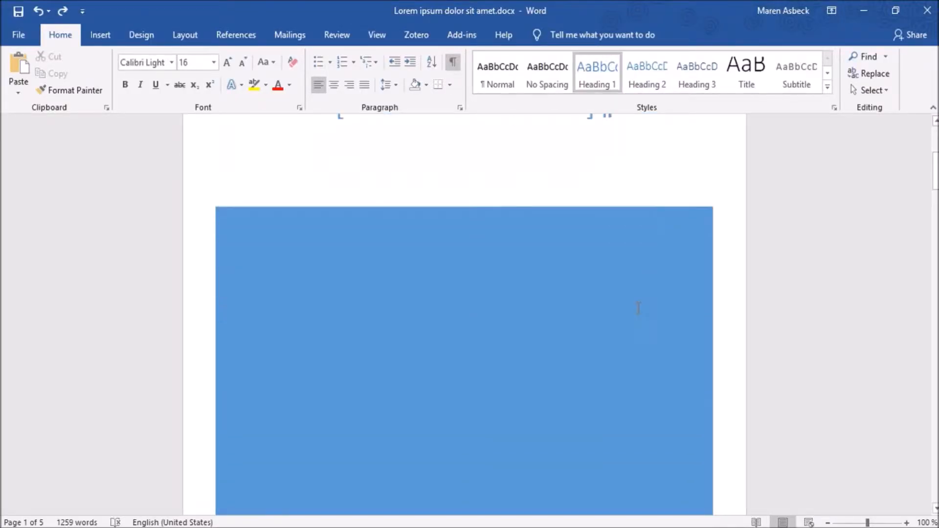
{"action": "scroll", "coordinate": [638, 306], "scroll_direction": "down", "scroll_amount": 8}
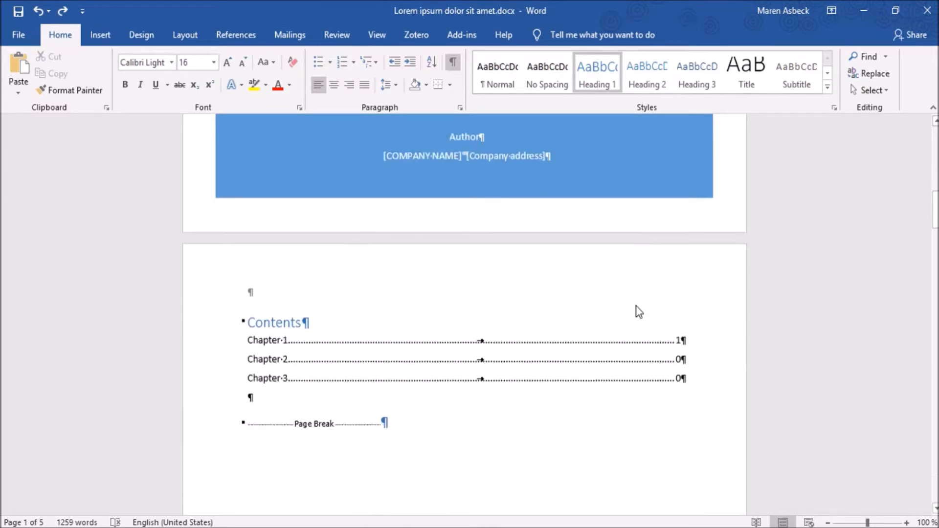
{"action": "scroll", "coordinate": [637, 306], "scroll_direction": "down", "scroll_amount": 6}
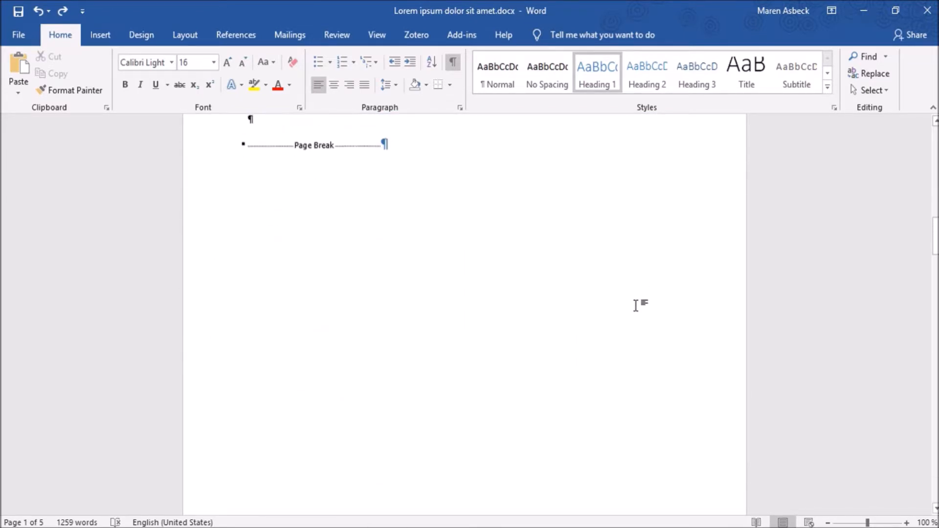
{"action": "scroll", "coordinate": [637, 307], "scroll_direction": "down", "scroll_amount": 6}
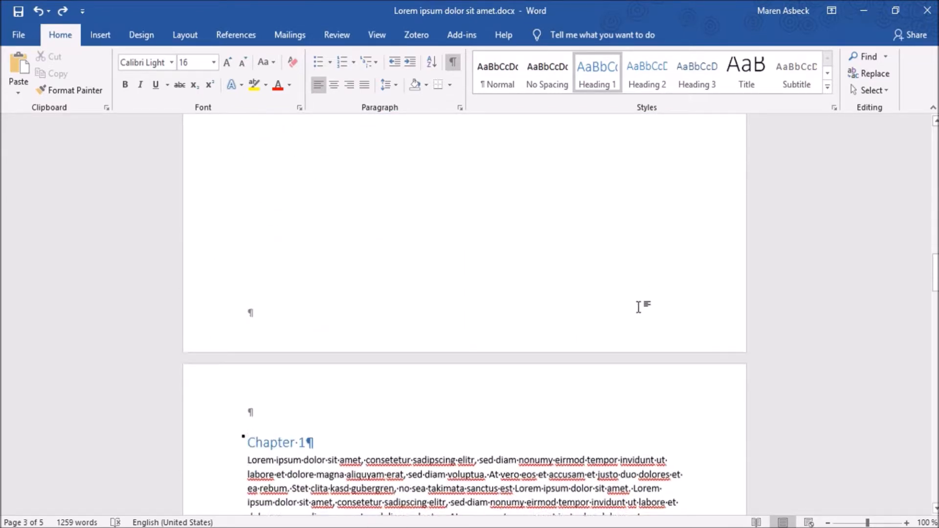
{"action": "scroll", "coordinate": [639, 308], "scroll_direction": "down", "scroll_amount": 1}
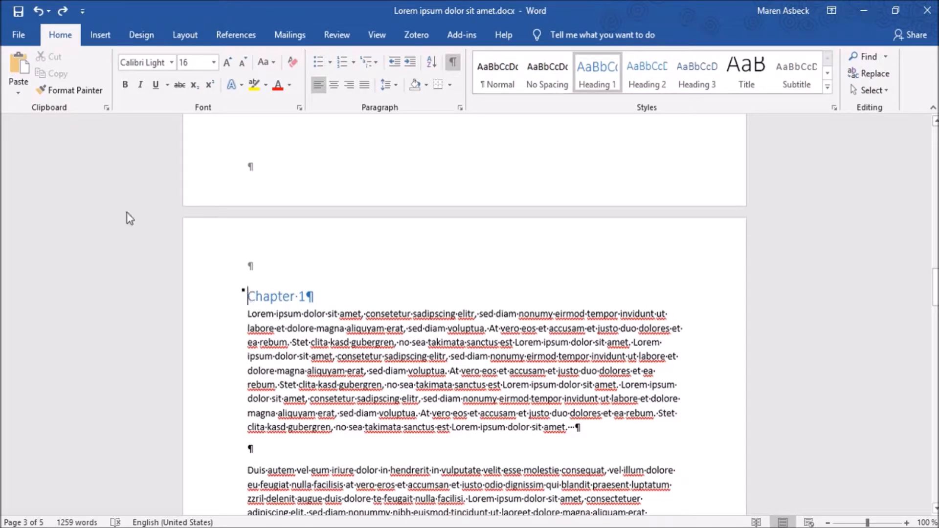
{"action": "left_click", "coordinate": [102, 37]}
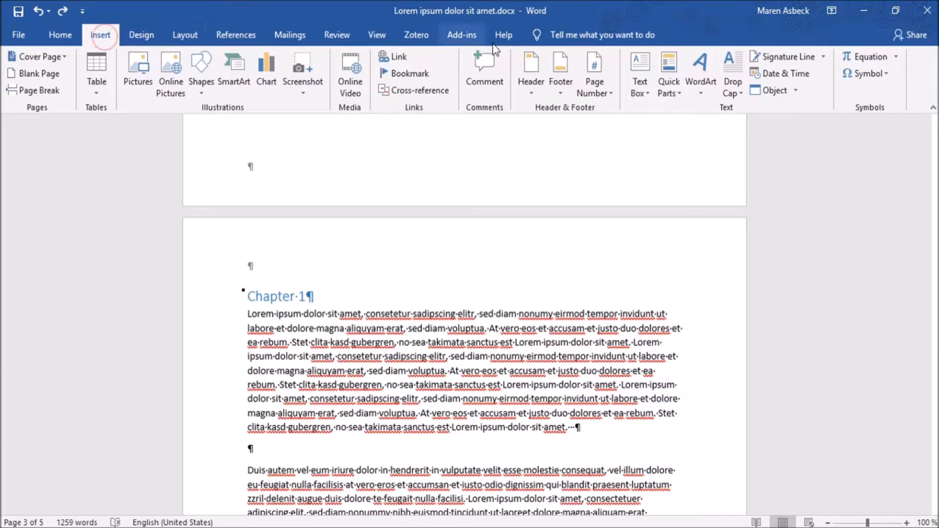
{"action": "left_click", "coordinate": [521, 69]}
{"action": "left_click", "coordinate": [640, 380]}
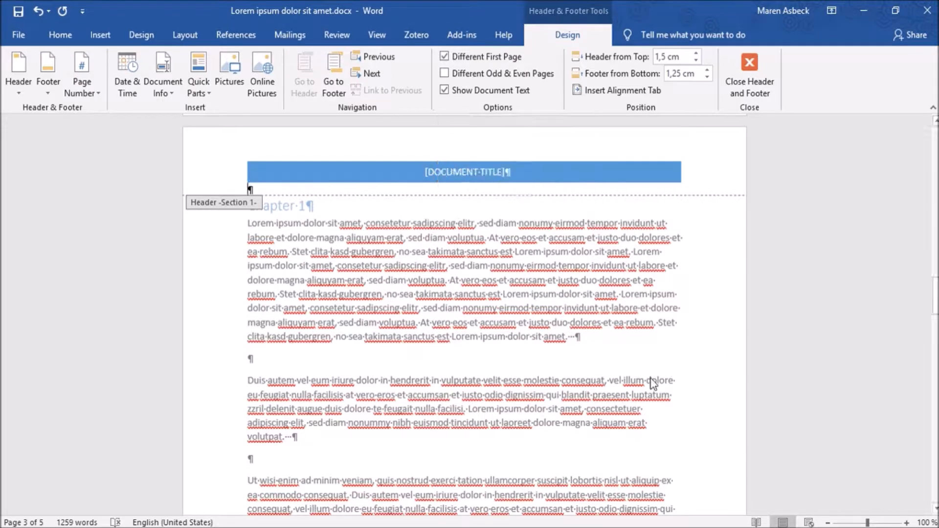
- Add the built-in Ion (Dark) footer to the section 1 footer at the end of the Chapter 1 page
{"action": "scroll", "coordinate": [654, 411], "scroll_direction": "down", "scroll_amount": 10}
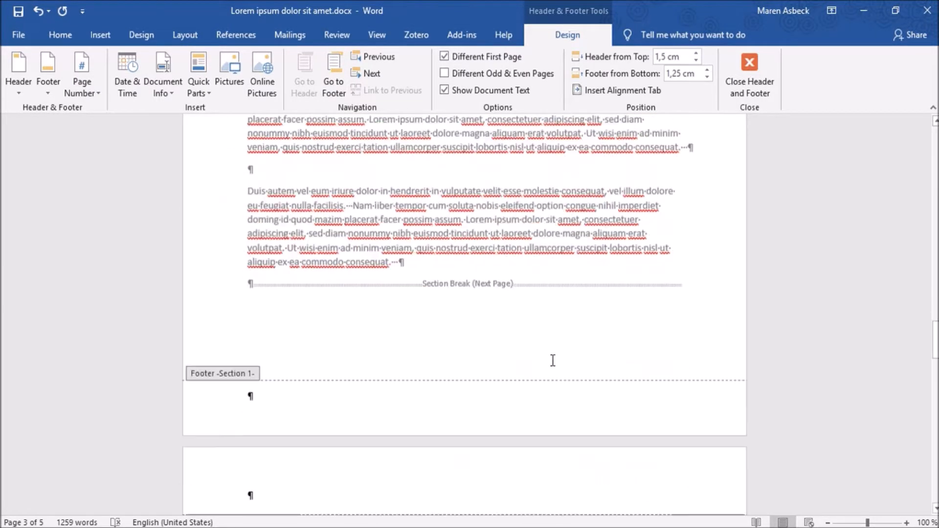
{"action": "left_click", "coordinate": [433, 375]}
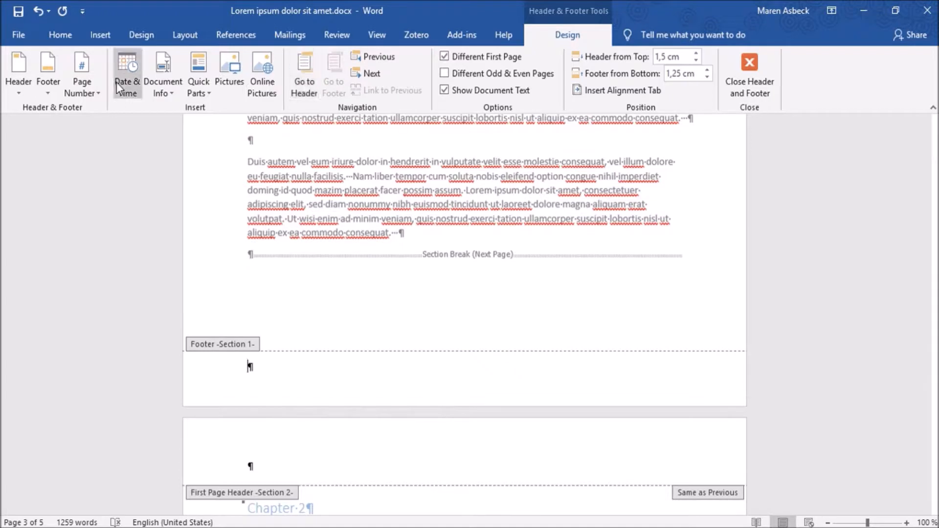
{"action": "left_click", "coordinate": [43, 86]}
{"action": "scroll", "coordinate": [157, 275], "scroll_direction": "down", "scroll_amount": 3}
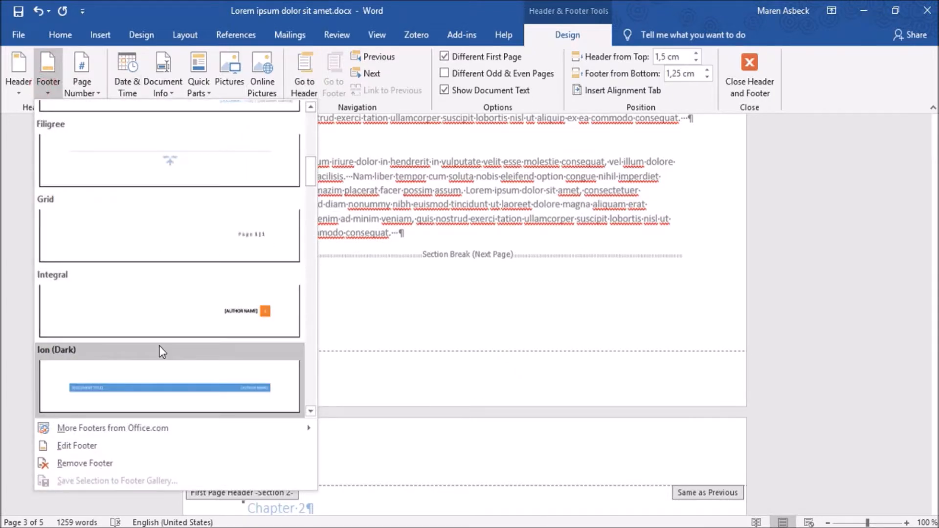
{"action": "left_click", "coordinate": [163, 379]}
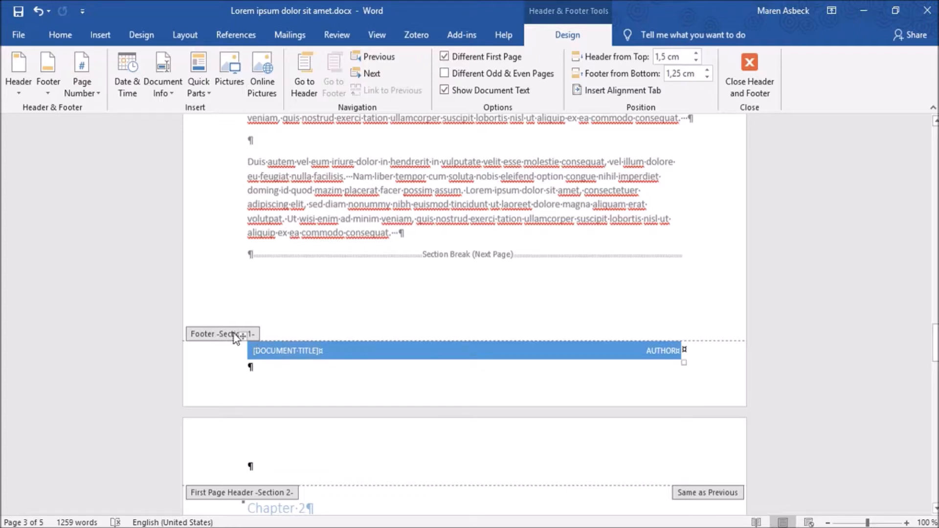
- Apply the built-in Banded header to the first page header of section 2, above Chapter 2
{"action": "left_click", "coordinate": [317, 470]}
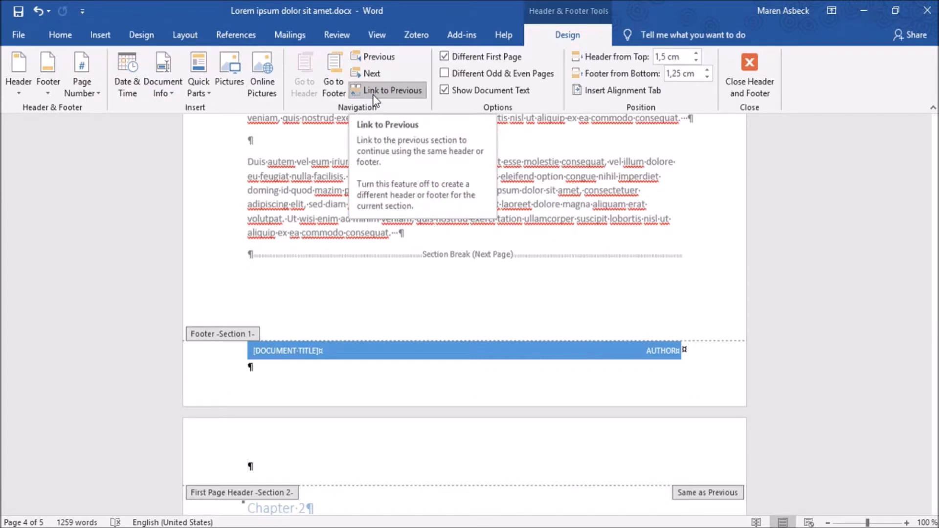
{"action": "left_click", "coordinate": [26, 60]}
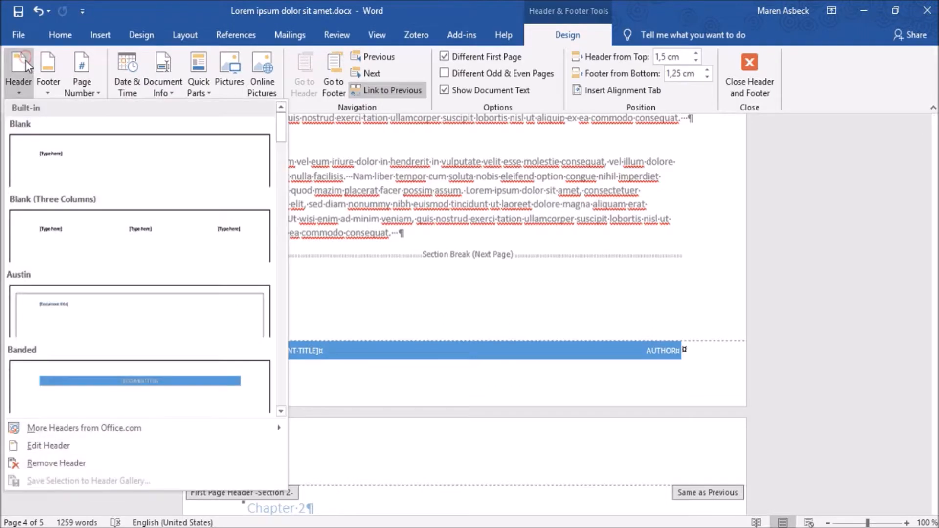
{"action": "left_click", "coordinate": [132, 383]}
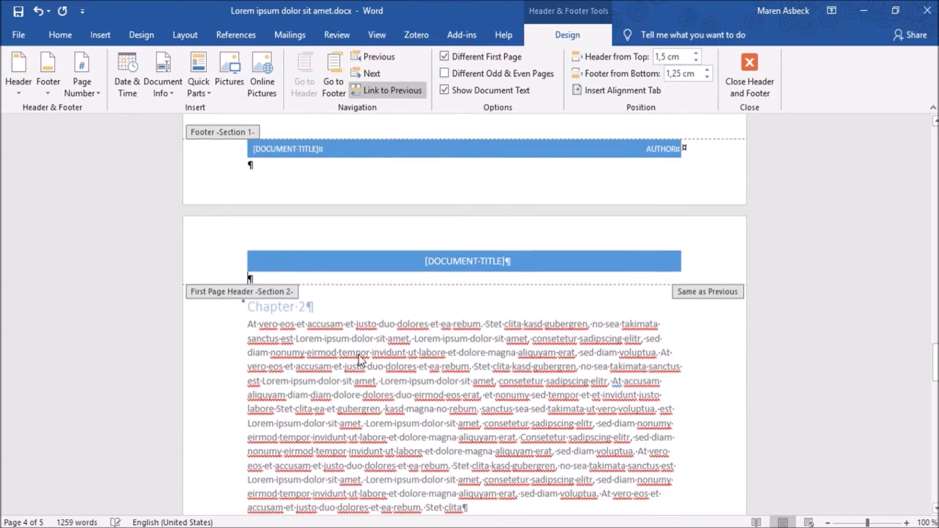
- Add the Ion (Dark) footer to the first page footer of section 2, and close header and footer editing
{"action": "scroll", "coordinate": [360, 361], "scroll_direction": "down", "scroll_amount": 15}
{"action": "left_click", "coordinate": [370, 379]}
{"action": "left_click", "coordinate": [41, 80]}
{"action": "scroll", "coordinate": [149, 304], "scroll_direction": "down", "scroll_amount": 5}
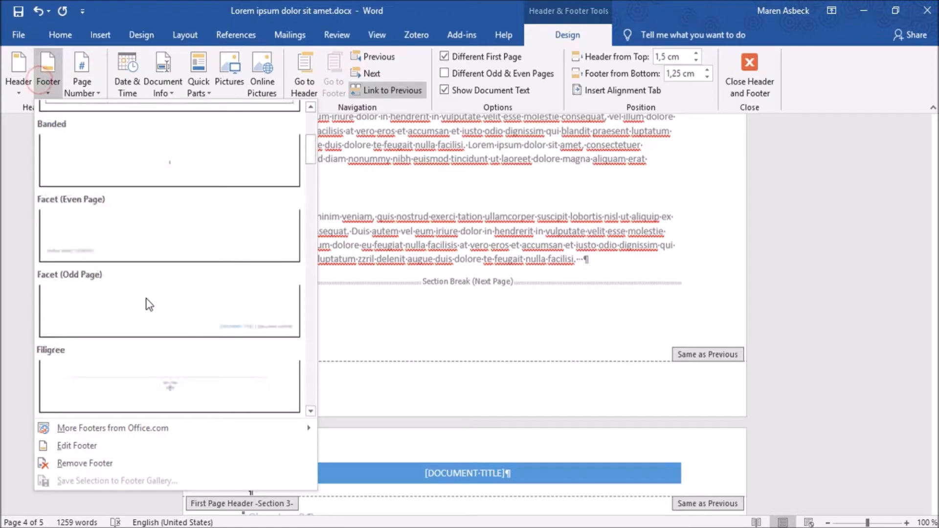
{"action": "scroll", "coordinate": [149, 304], "scroll_direction": "down", "scroll_amount": 3}
{"action": "left_click", "coordinate": [150, 371]}
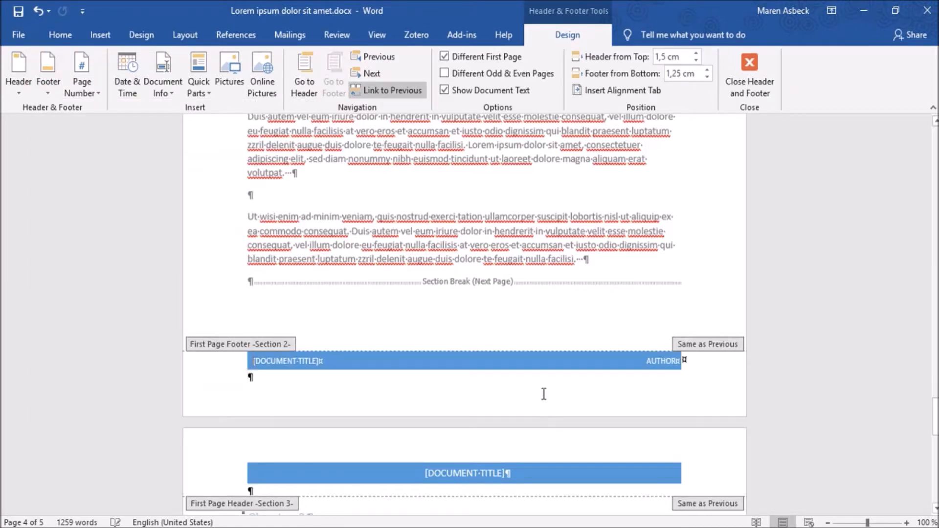
{"action": "scroll", "coordinate": [512, 369], "scroll_direction": "down", "scroll_amount": 6}
{"action": "left_click", "coordinate": [750, 67]}
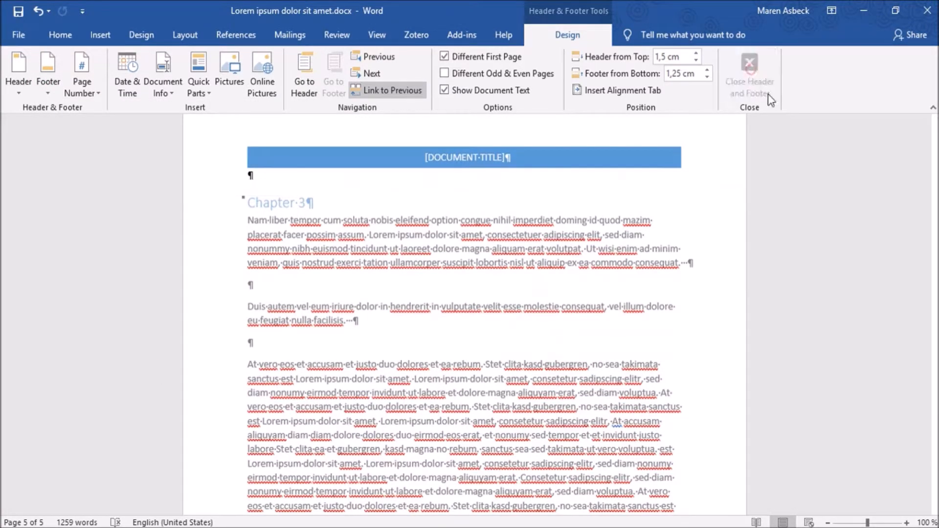
{"action": "left_click_drag", "start_coordinate": [934, 307], "coordinate": [935, 371]}
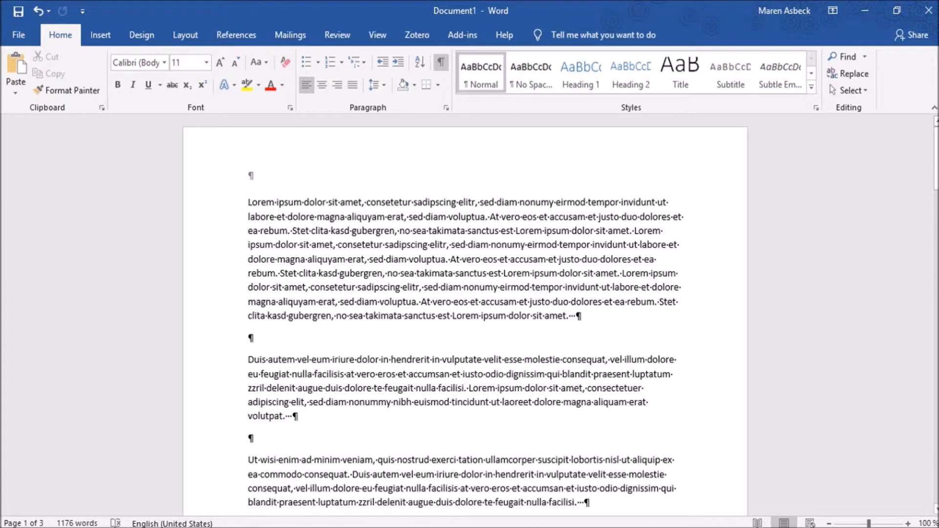
- In Document1, insert page numbers at the top of the page using the Einfache Zahl 3 style
{"action": "left_click", "coordinate": [93, 35]}
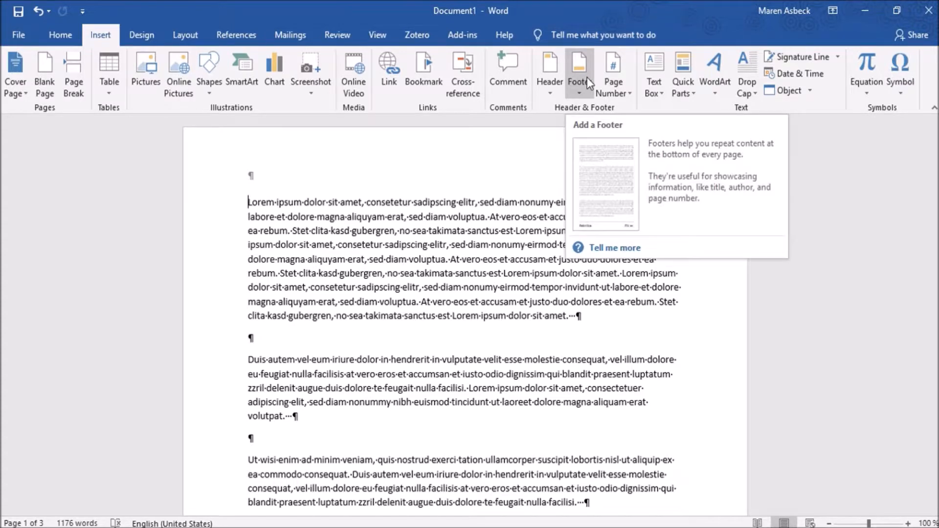
{"action": "left_click", "coordinate": [612, 82]}
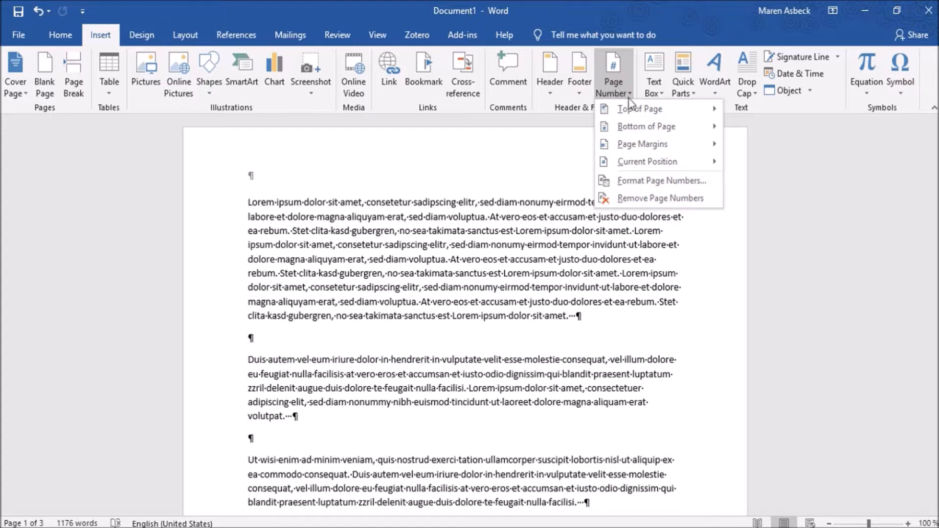
{"action": "mouse_move", "coordinate": [631, 111]}
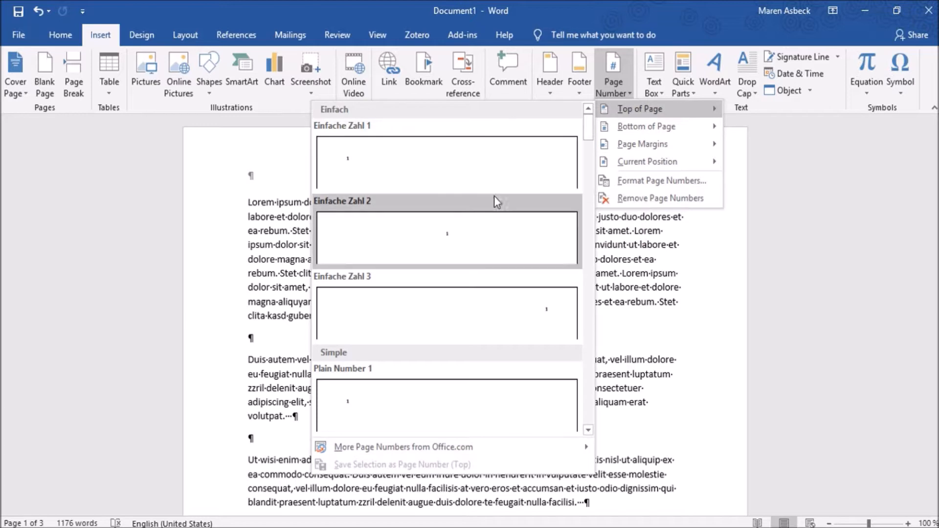
{"action": "left_click", "coordinate": [469, 303]}
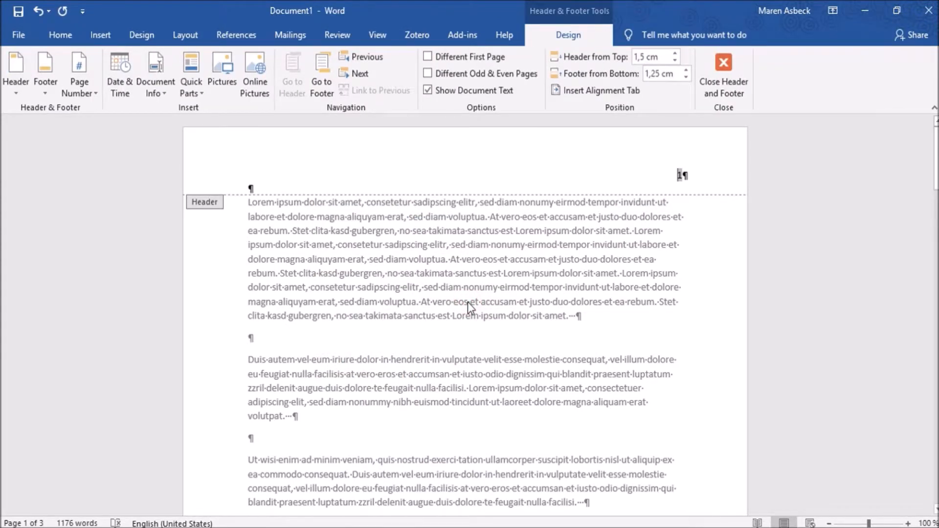
{"action": "scroll", "coordinate": [468, 301], "scroll_direction": "down", "scroll_amount": 10}
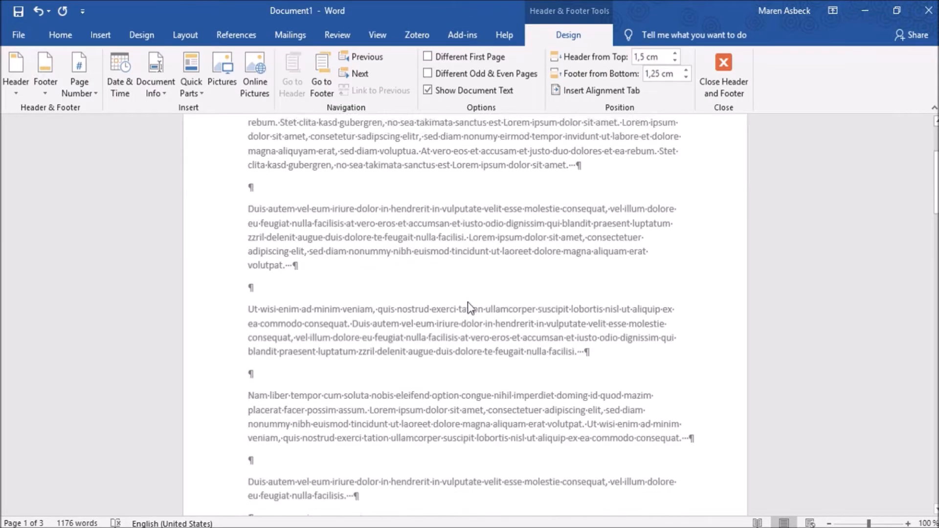
{"action": "scroll", "coordinate": [468, 300], "scroll_direction": "up", "scroll_amount": 10}
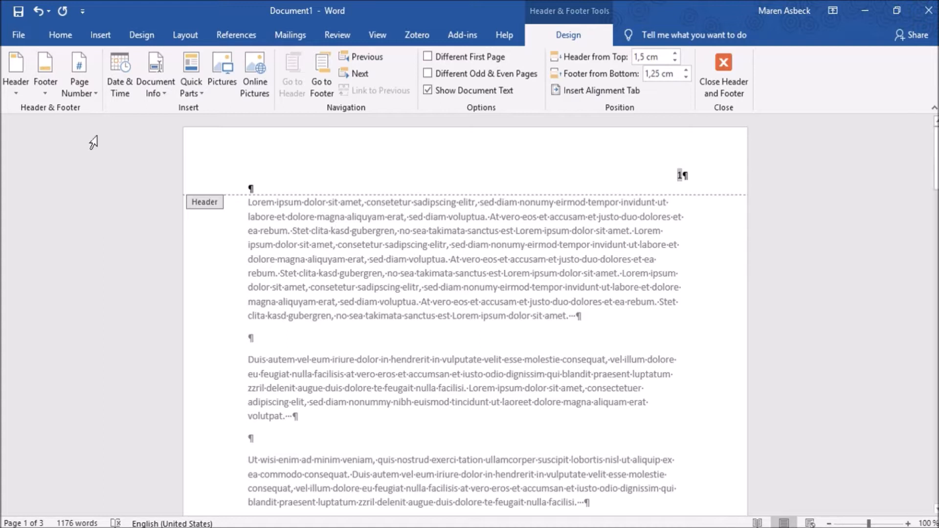
- Set the page numbering to start at 0 and turn on Different First Page for the header
{"action": "left_click", "coordinate": [77, 89]}
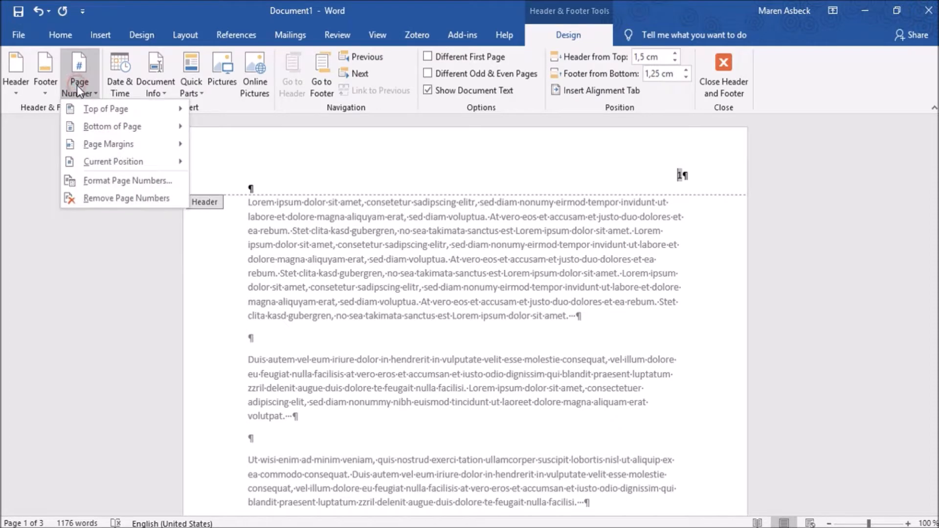
{"action": "left_click", "coordinate": [121, 186]}
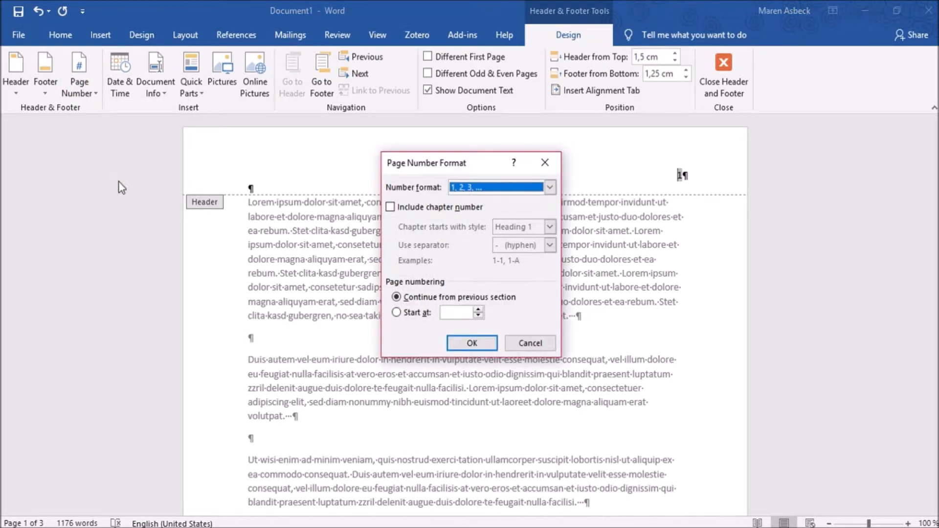
{"action": "left_click", "coordinate": [396, 313]}
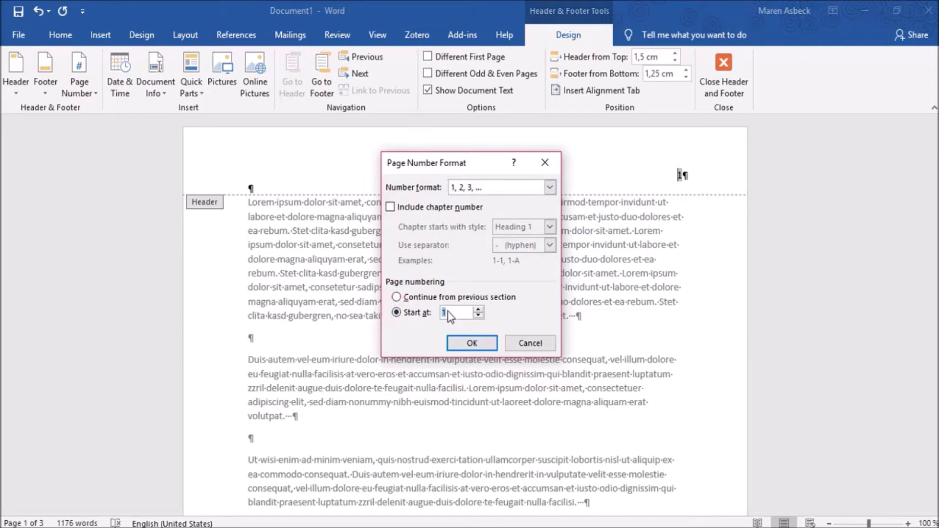
{"action": "type", "text": "0"}
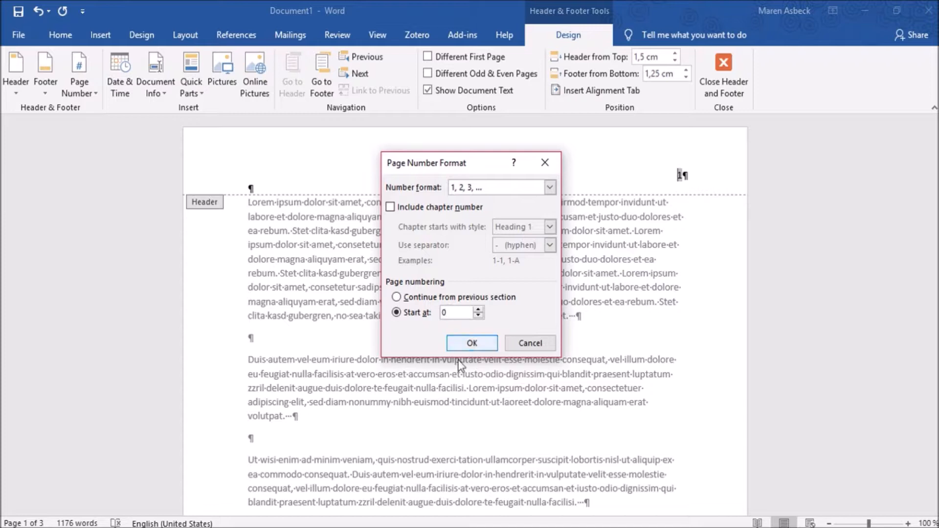
{"action": "left_click", "coordinate": [484, 343]}
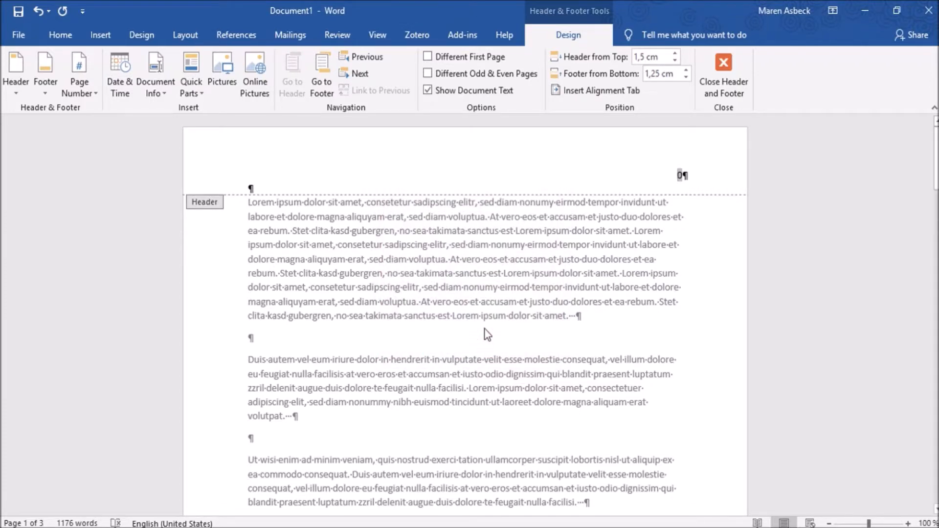
{"action": "left_click", "coordinate": [428, 56]}
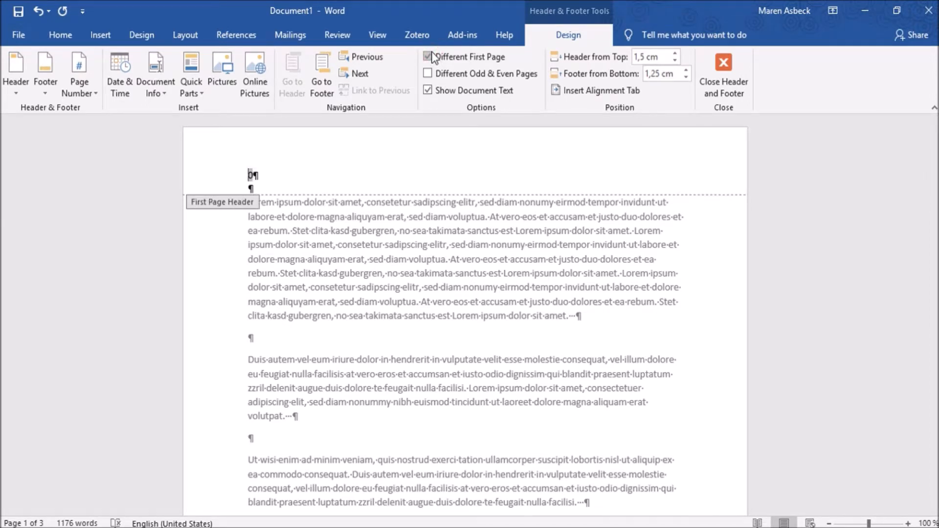
- Close header and footer editing in Document1 and check the numbering on the second page
{"action": "left_click", "coordinate": [721, 76]}
{"action": "scroll", "coordinate": [409, 172], "scroll_direction": "down", "scroll_amount": 5}
{"action": "scroll", "coordinate": [409, 172], "scroll_direction": "down", "scroll_amount": 15}
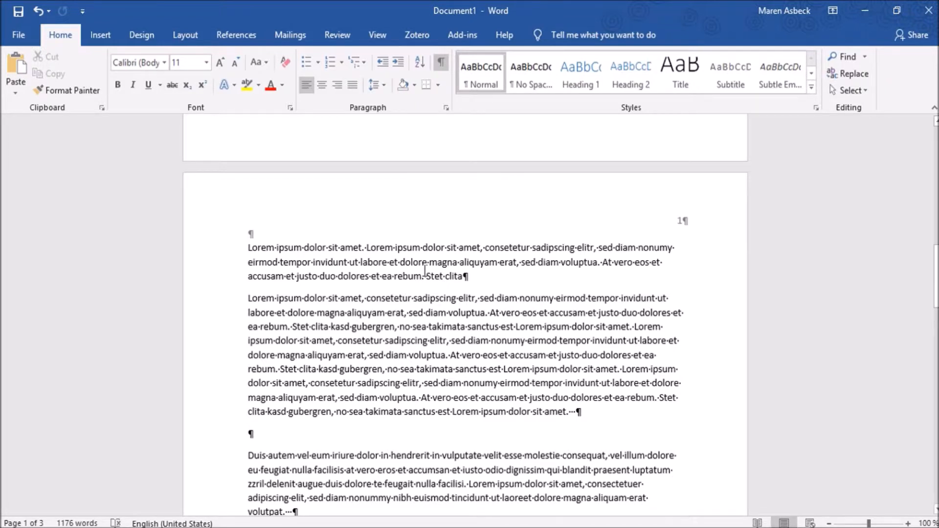
- Remove the page numbers from Document1
{"action": "left_click", "coordinate": [101, 36]}
{"action": "left_click", "coordinate": [612, 86]}
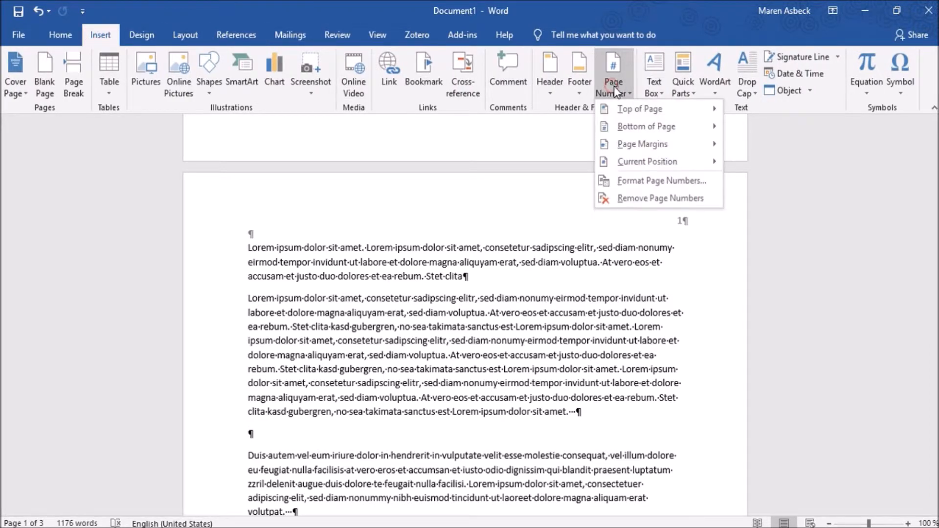
{"action": "left_click", "coordinate": [624, 195]}
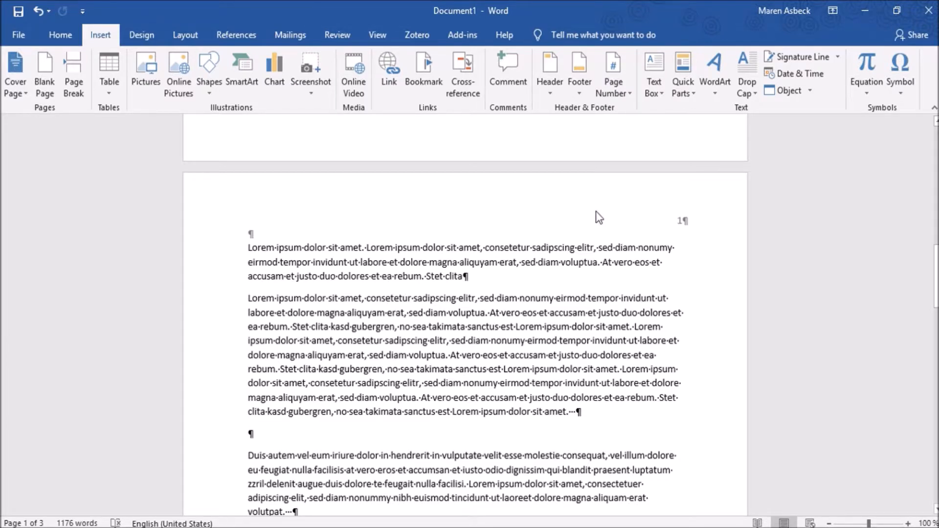
{"action": "left_click", "coordinate": [637, 219]}
{"action": "left_click", "coordinate": [675, 213]}
{"action": "left_click", "coordinate": [621, 88]}
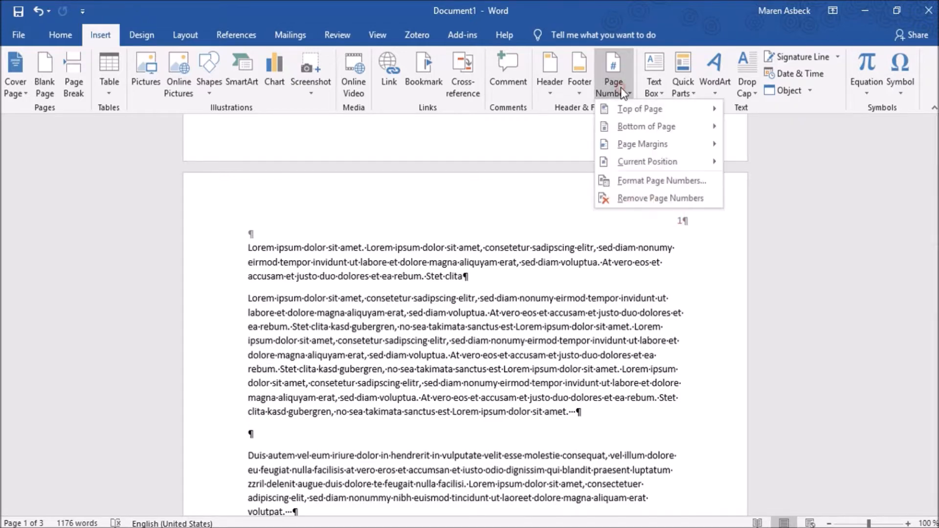
{"action": "left_click", "coordinate": [615, 195]}
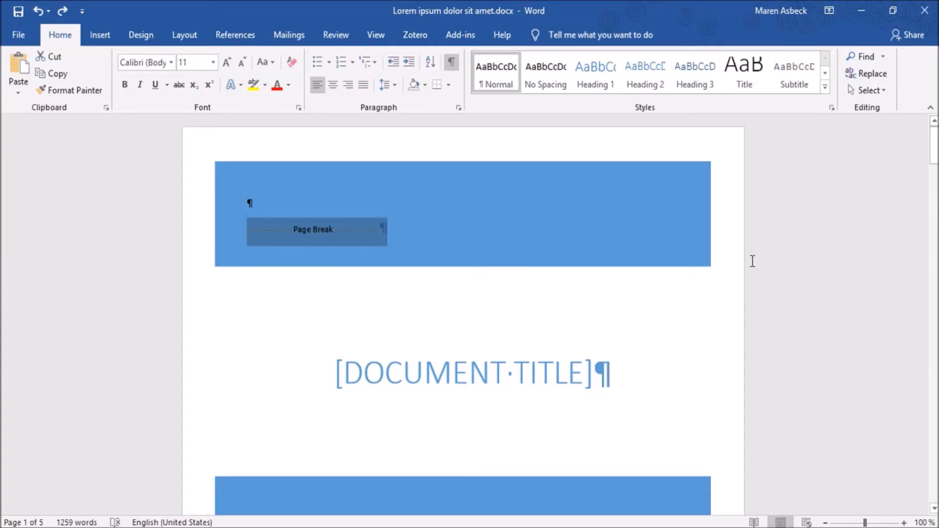
- In Lorem ipsum dolor sit amet.docx, replace the section 1 footer with a bottom-of-page number in the Einfache Zahl 3 style
{"action": "scroll", "coordinate": [753, 261], "scroll_direction": "down", "scroll_amount": 10}
{"action": "scroll", "coordinate": [749, 254], "scroll_direction": "down", "scroll_amount": 14}
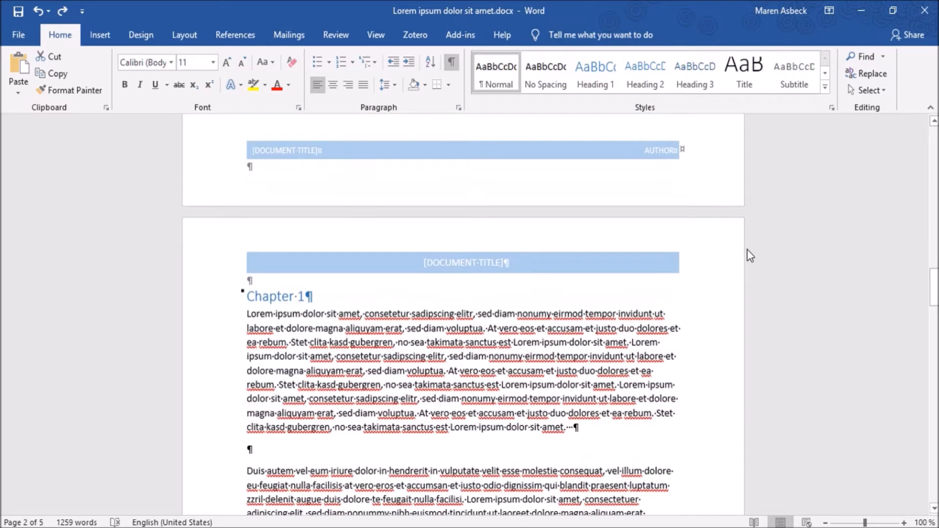
{"action": "scroll", "coordinate": [748, 250], "scroll_direction": "down", "scroll_amount": 7}
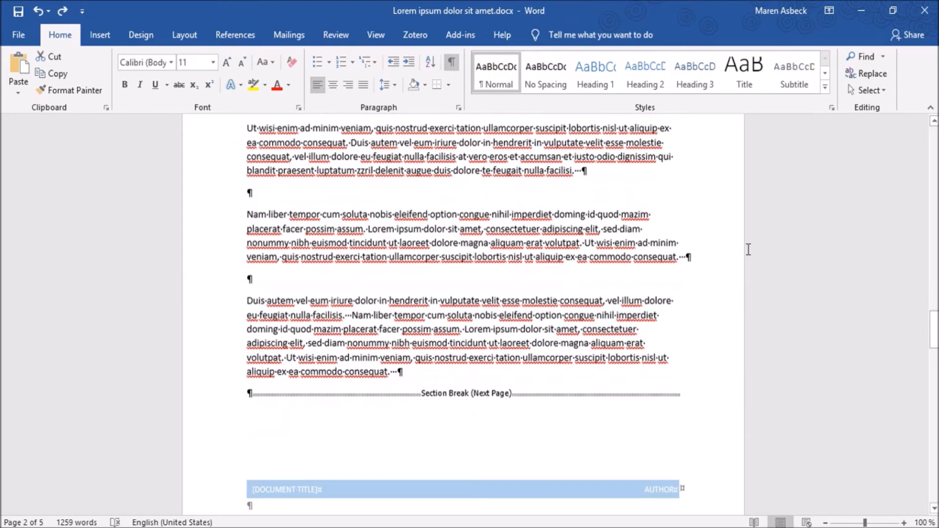
{"action": "double_click", "coordinate": [507, 332]}
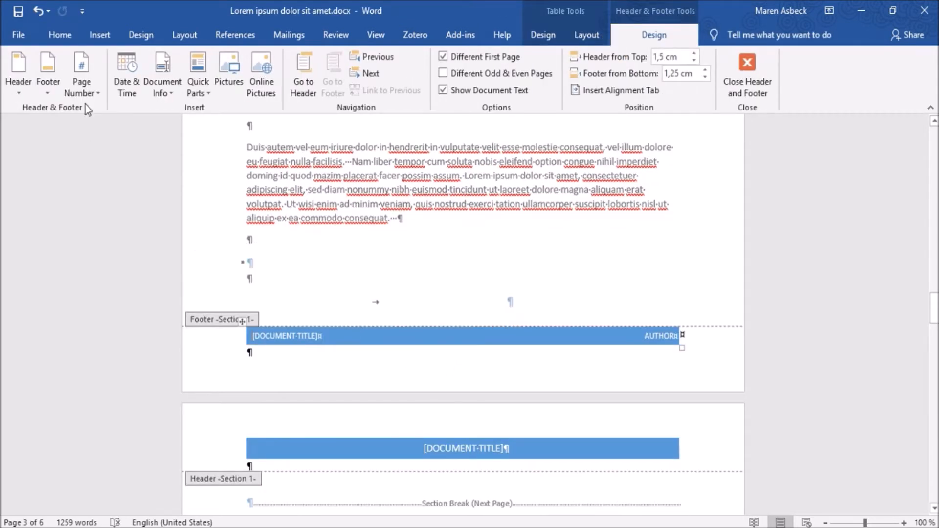
{"action": "left_click", "coordinate": [84, 76]}
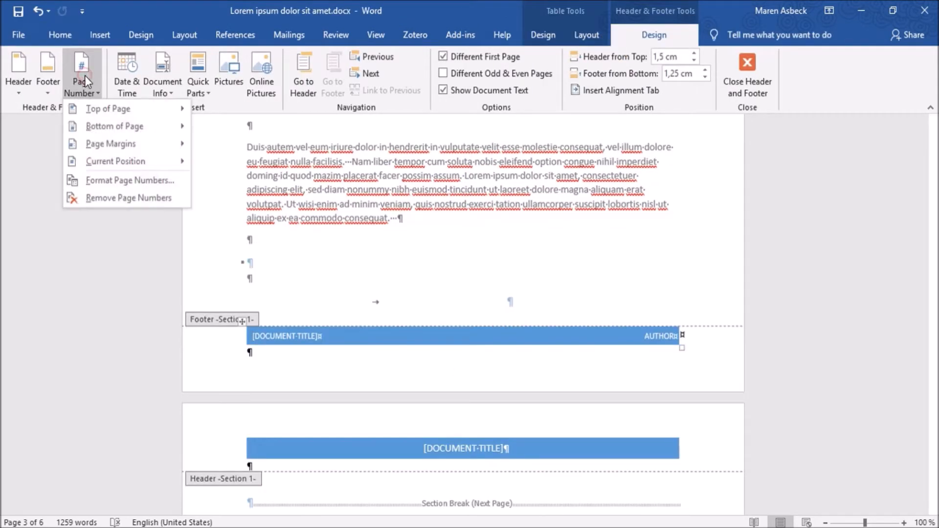
{"action": "left_click", "coordinate": [111, 128]}
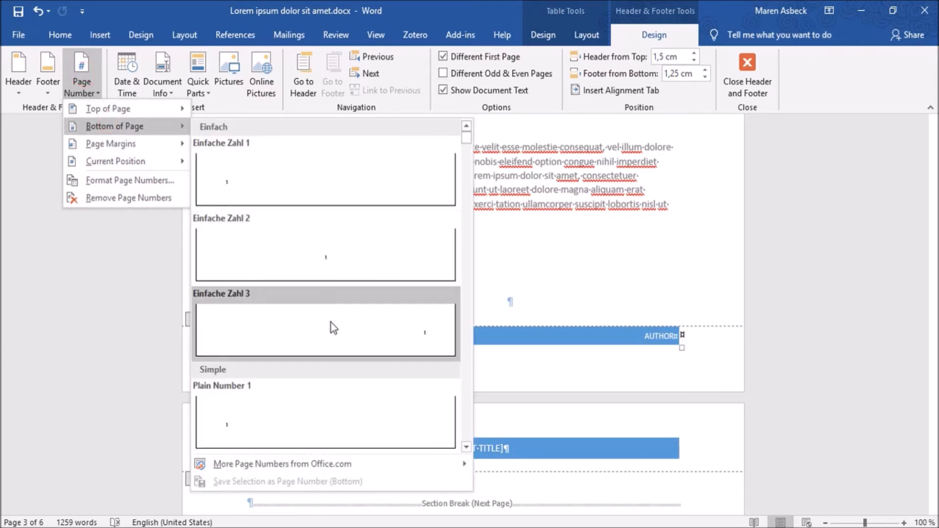
{"action": "left_click", "coordinate": [331, 322]}
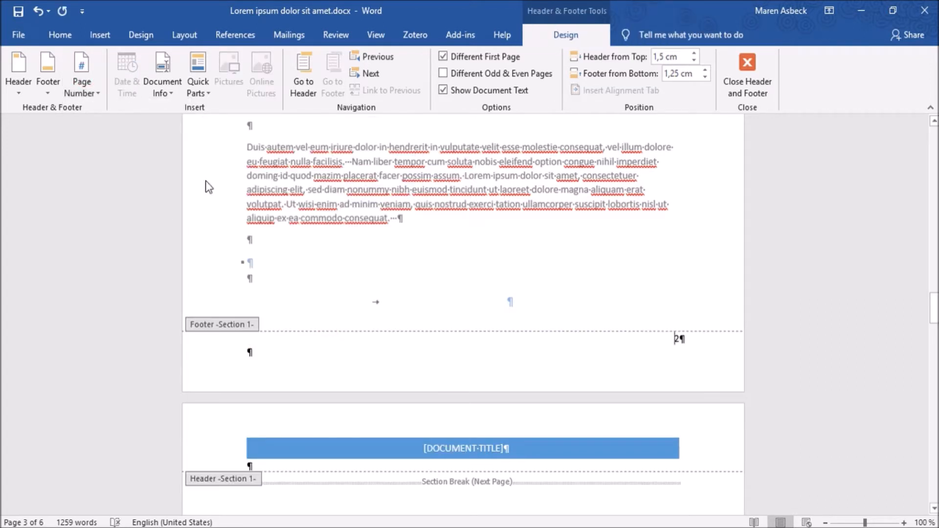
- Format section 1's page numbers to begin from a specified start value
{"action": "left_click", "coordinate": [88, 94]}
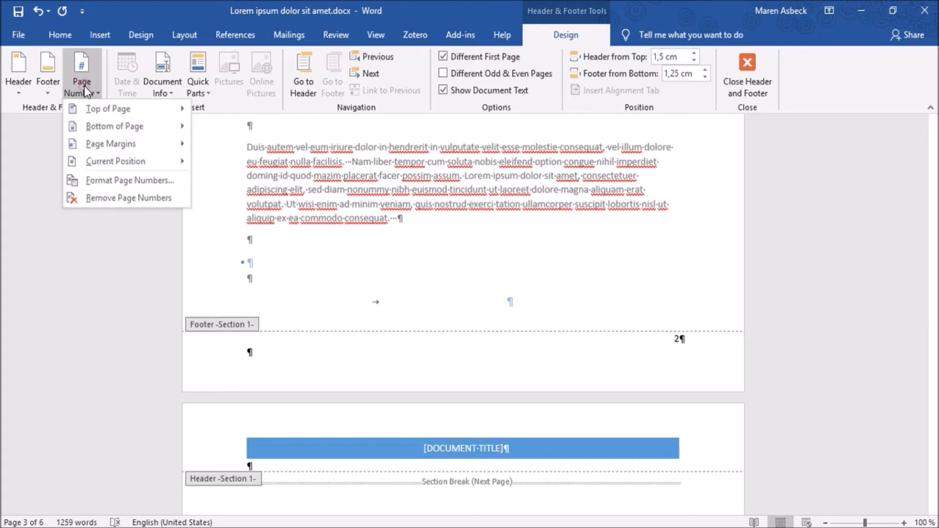
{"action": "left_click", "coordinate": [141, 181]}
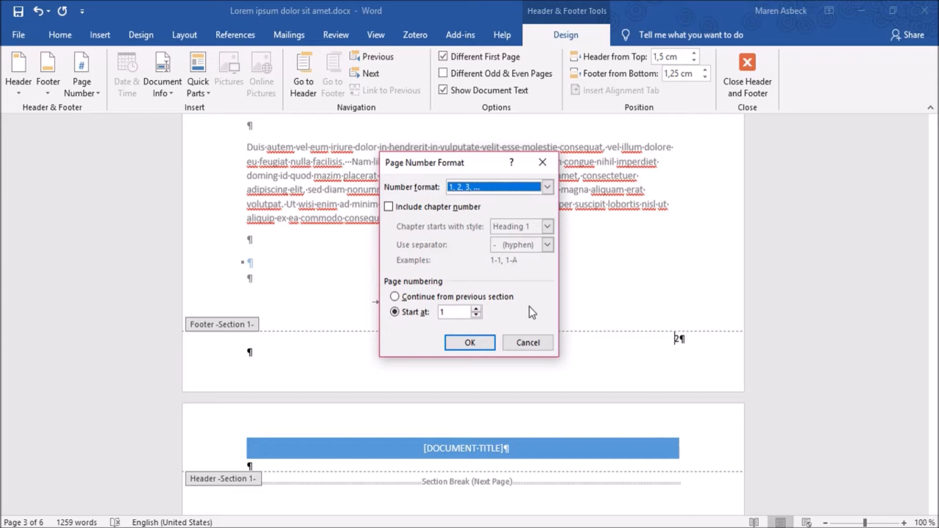
{"action": "double_click", "coordinate": [449, 312]}
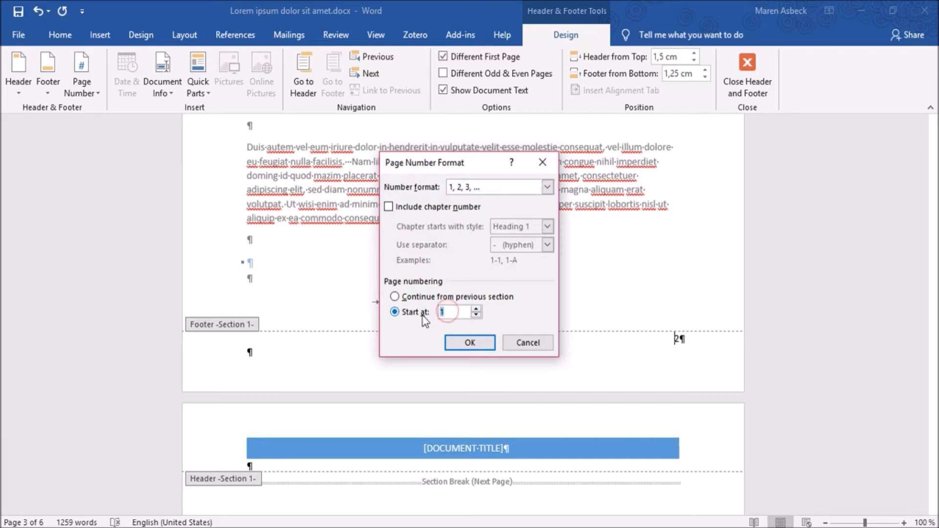
{"action": "left_click", "coordinate": [471, 342]}
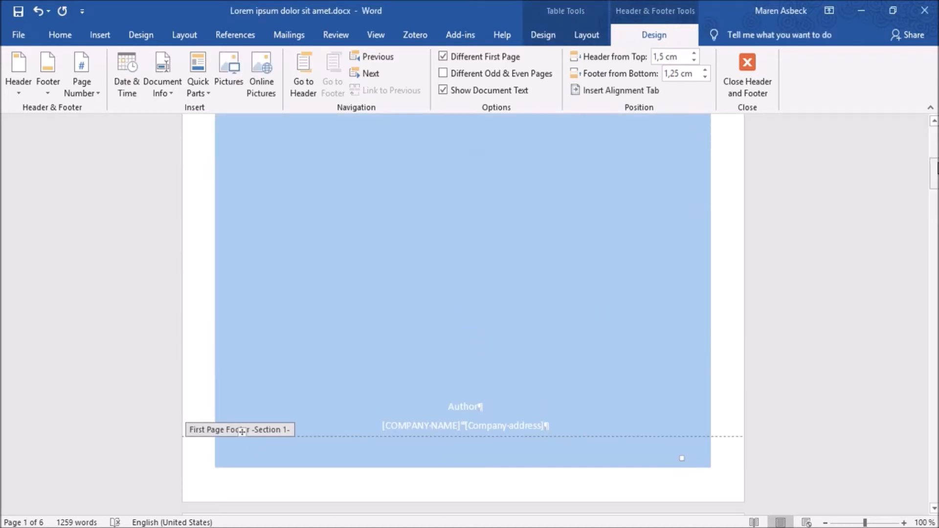
- Replace section 2's first page footer with a bottom-of-page number in the Einfache Zahl 3 style
{"action": "left_click_drag", "start_coordinate": [935, 176], "coordinate": [930, 435]}
{"action": "left_click", "coordinate": [652, 400]}
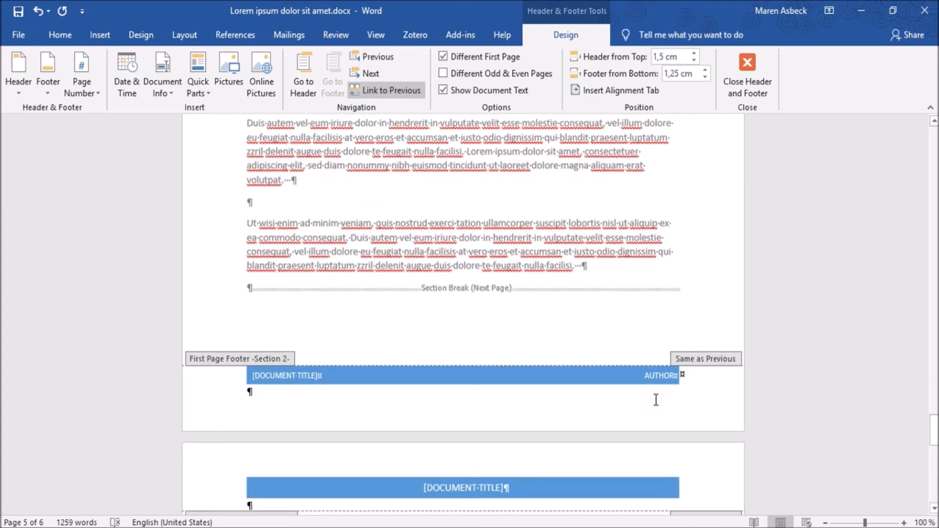
{"action": "left_click", "coordinate": [78, 69]}
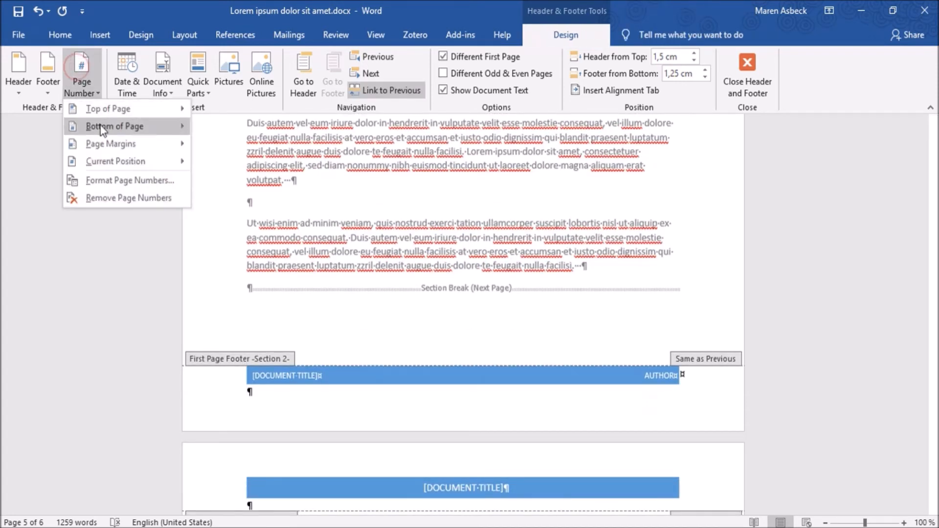
{"action": "mouse_move", "coordinate": [102, 129]}
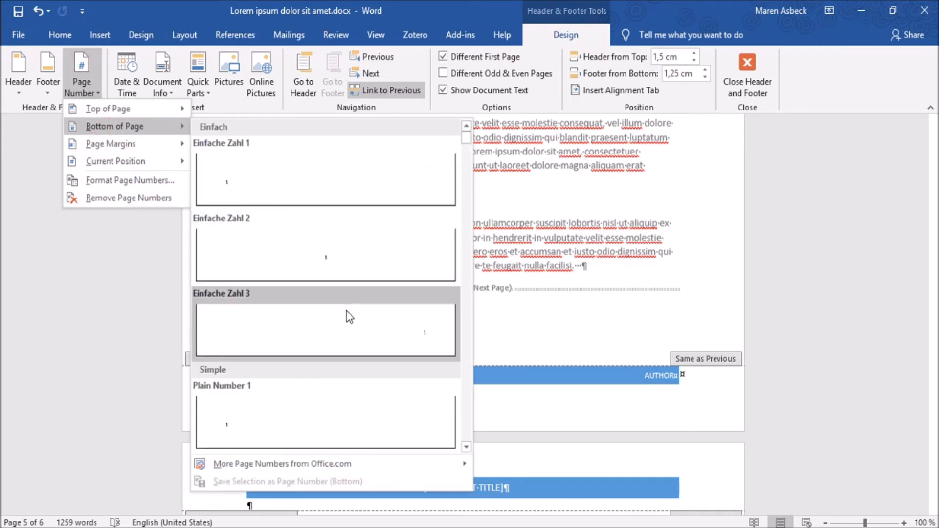
{"action": "left_click", "coordinate": [350, 316]}
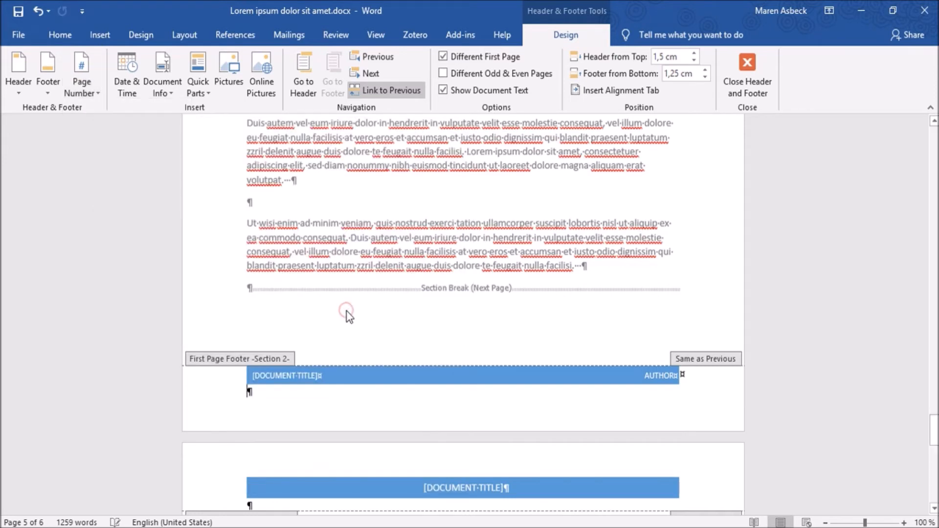
- Set section 2's page numbering to continue from the previous section
{"action": "left_click", "coordinate": [83, 88]}
{"action": "left_click", "coordinate": [121, 177]}
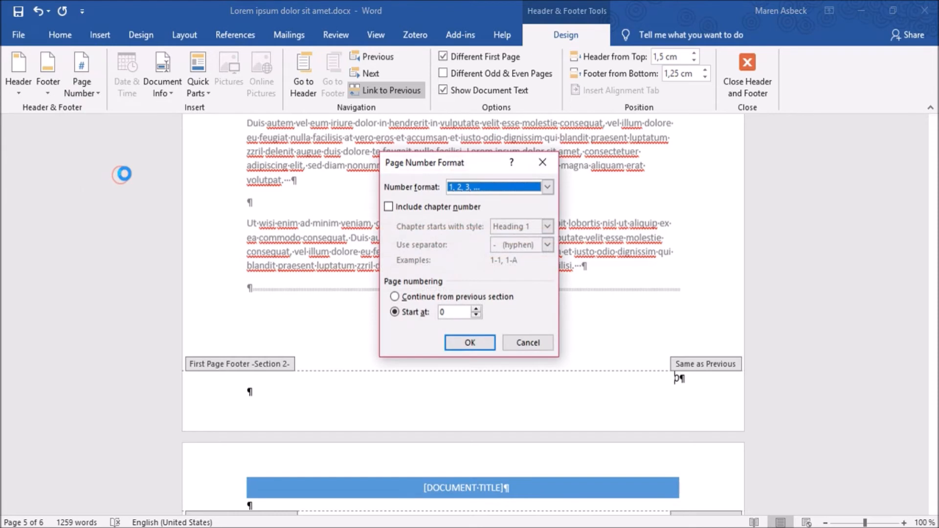
{"action": "left_click", "coordinate": [415, 298]}
{"action": "left_click", "coordinate": [470, 342]}
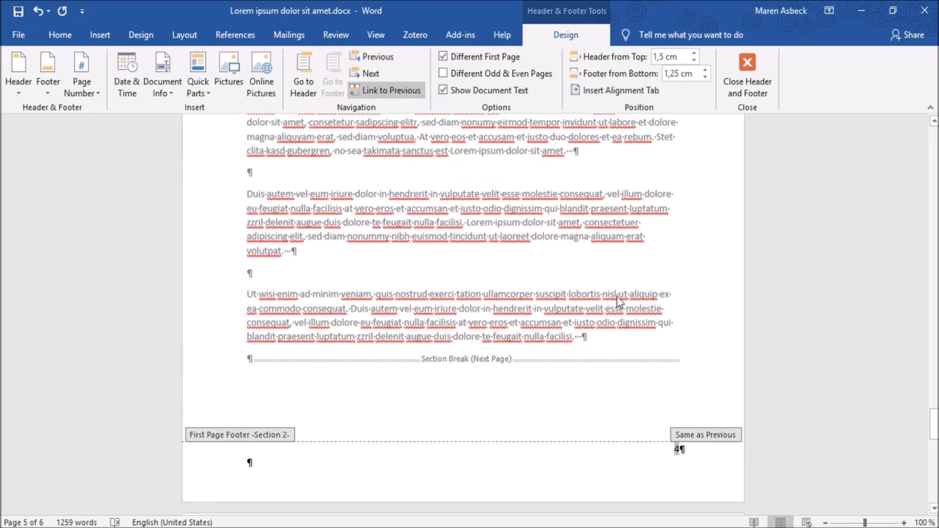
- Set section 3's page numbering to continue from the previous section, and close header and footer editing
{"action": "scroll", "coordinate": [645, 287], "scroll_direction": "down", "scroll_amount": 20}
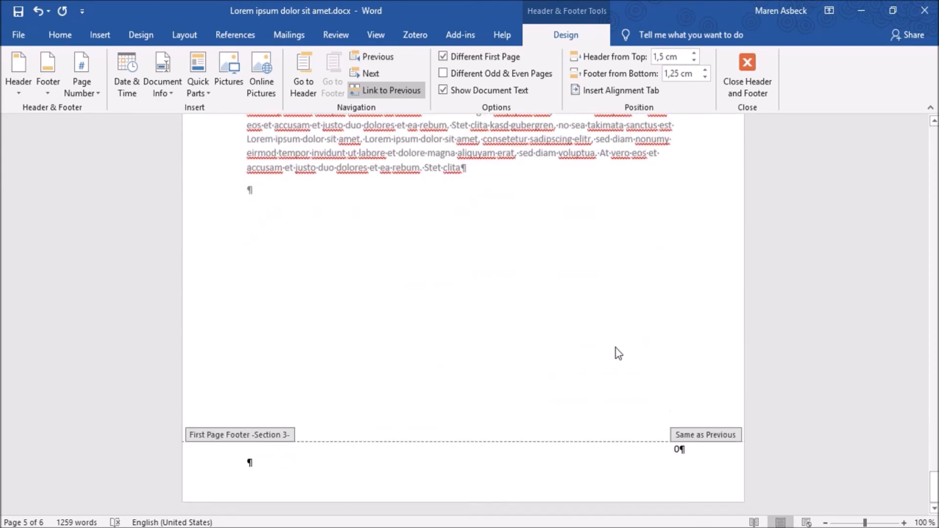
{"action": "left_click", "coordinate": [73, 86]}
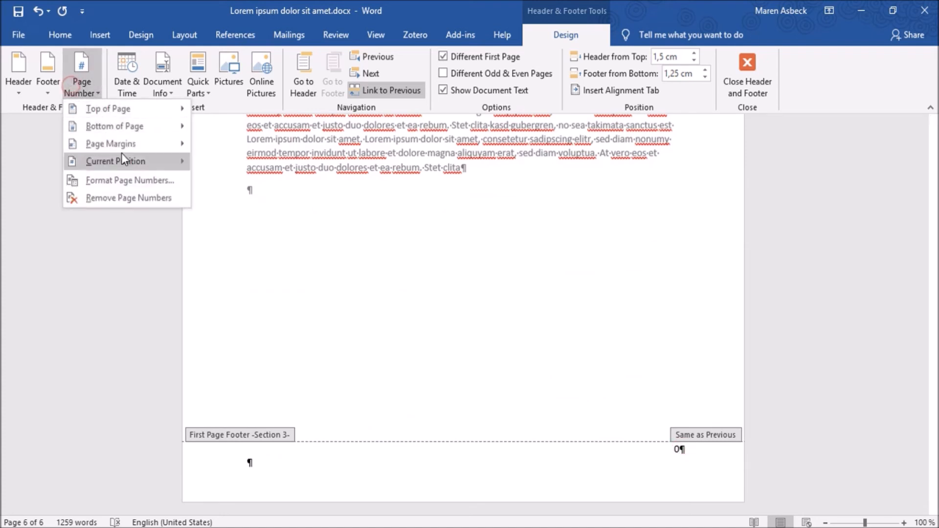
{"action": "left_click", "coordinate": [124, 180]}
{"action": "left_click", "coordinate": [421, 297]}
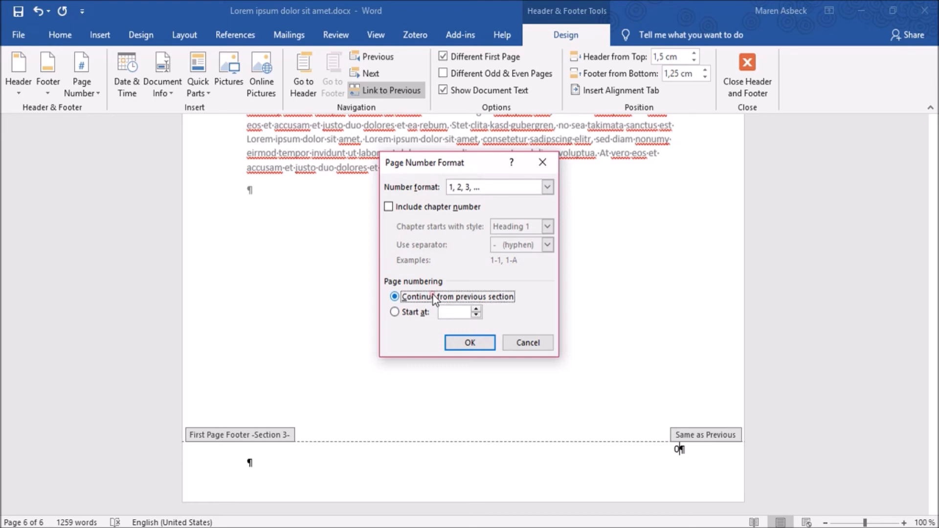
{"action": "left_click", "coordinate": [470, 342]}
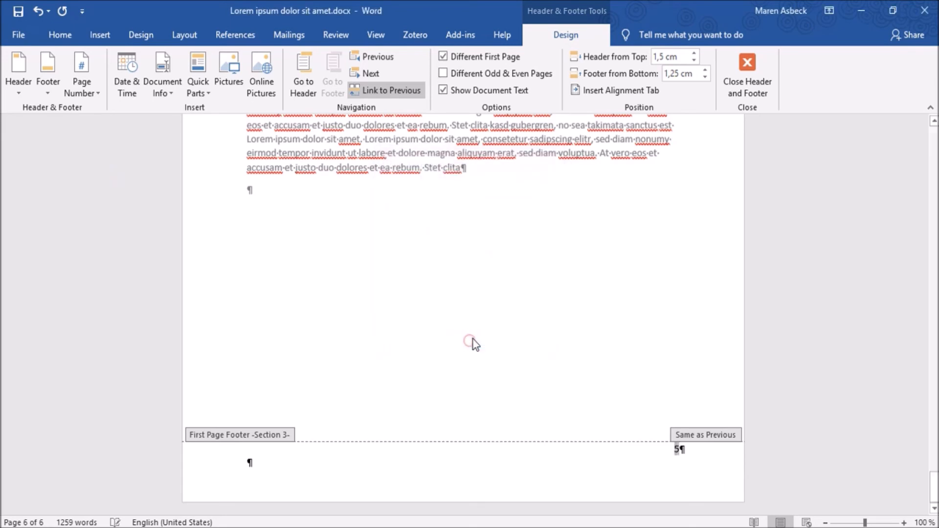
{"action": "double_click", "coordinate": [477, 277]}
{"action": "left_click_drag", "start_coordinate": [935, 488], "coordinate": [906, 315]}
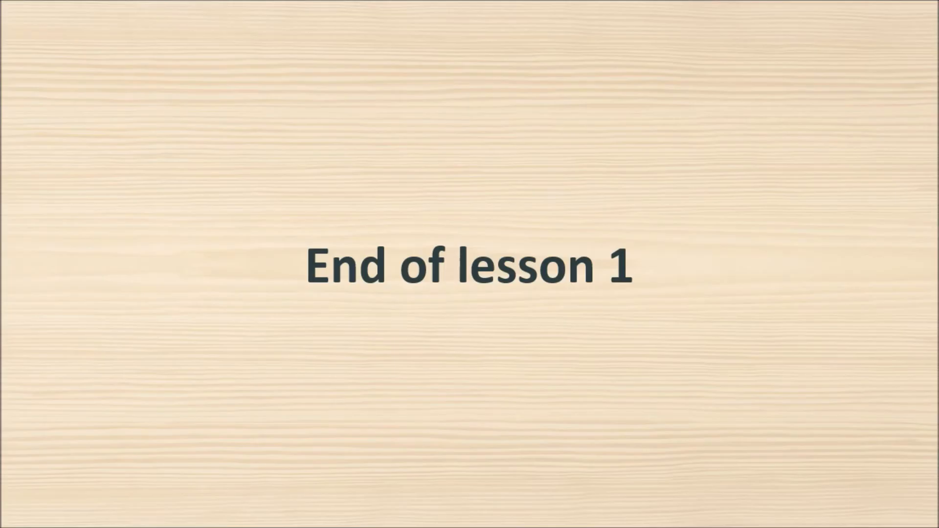